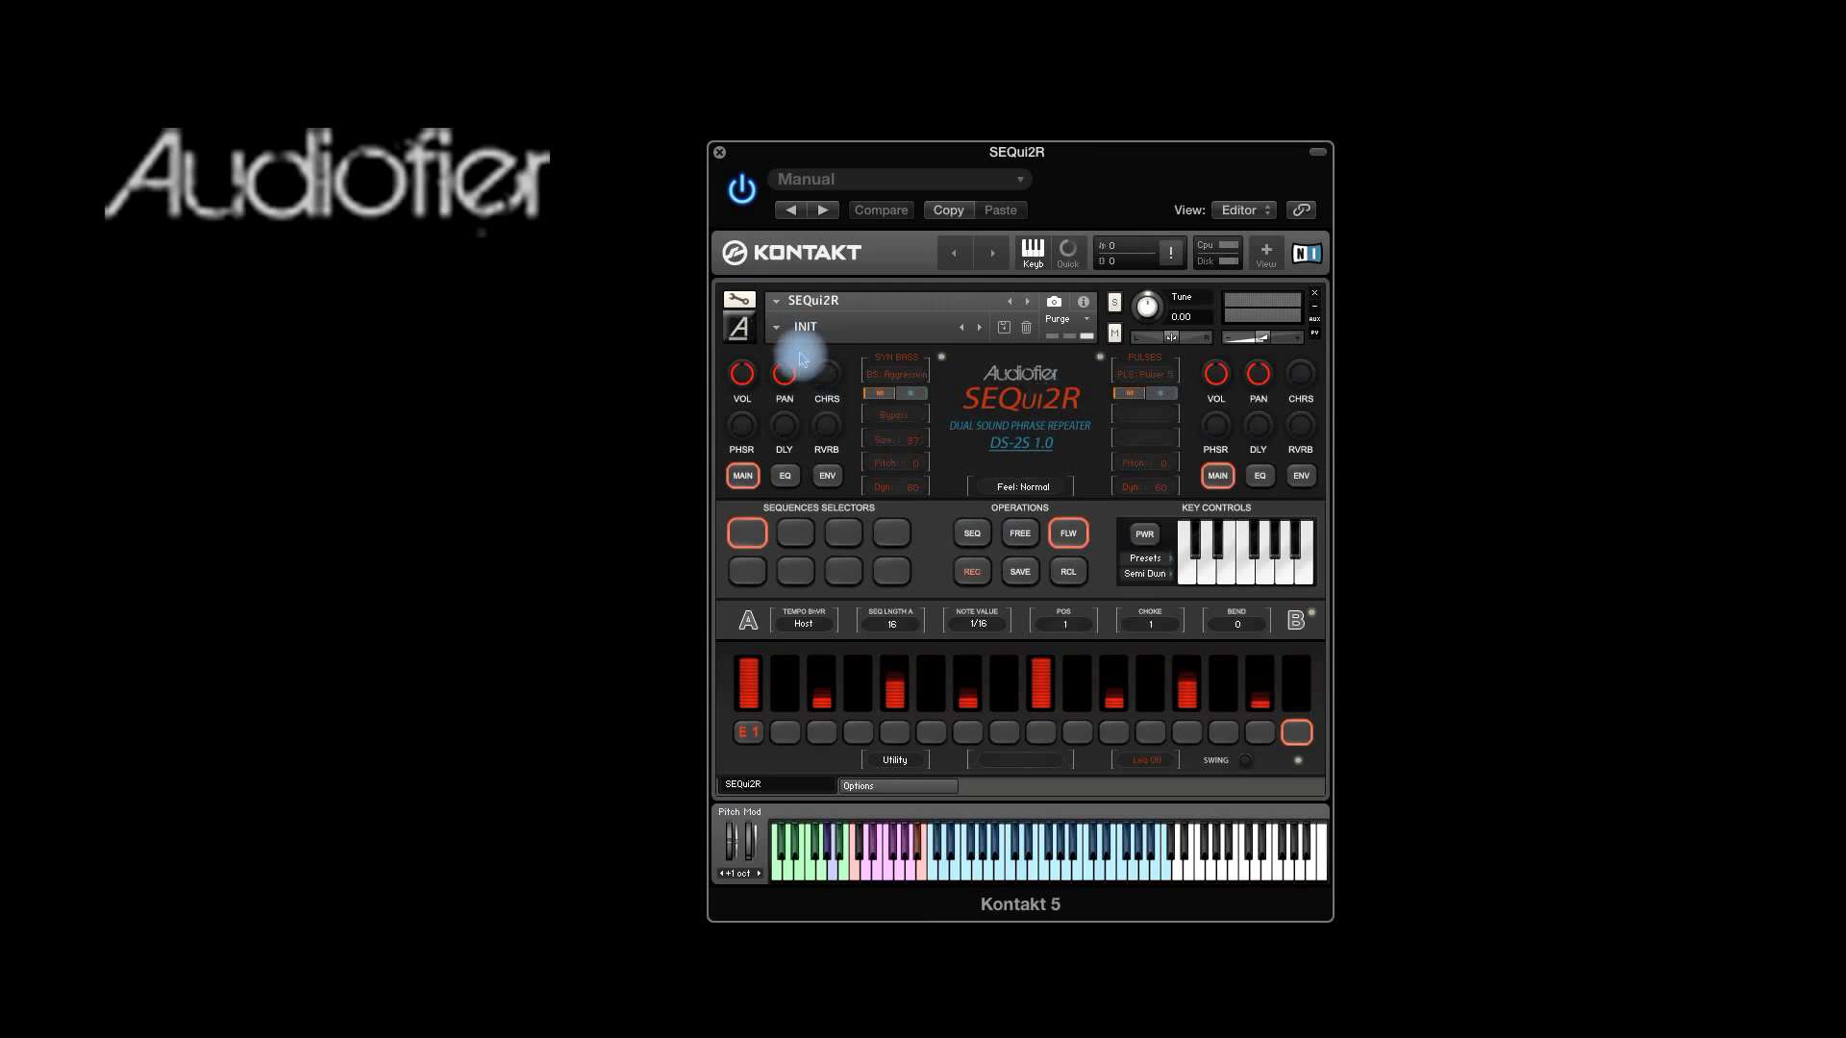
Load the Clean Guitar Riff snapshot from the Guitars category into SEQui2R, replacing INIT.
left_click(1084, 303)
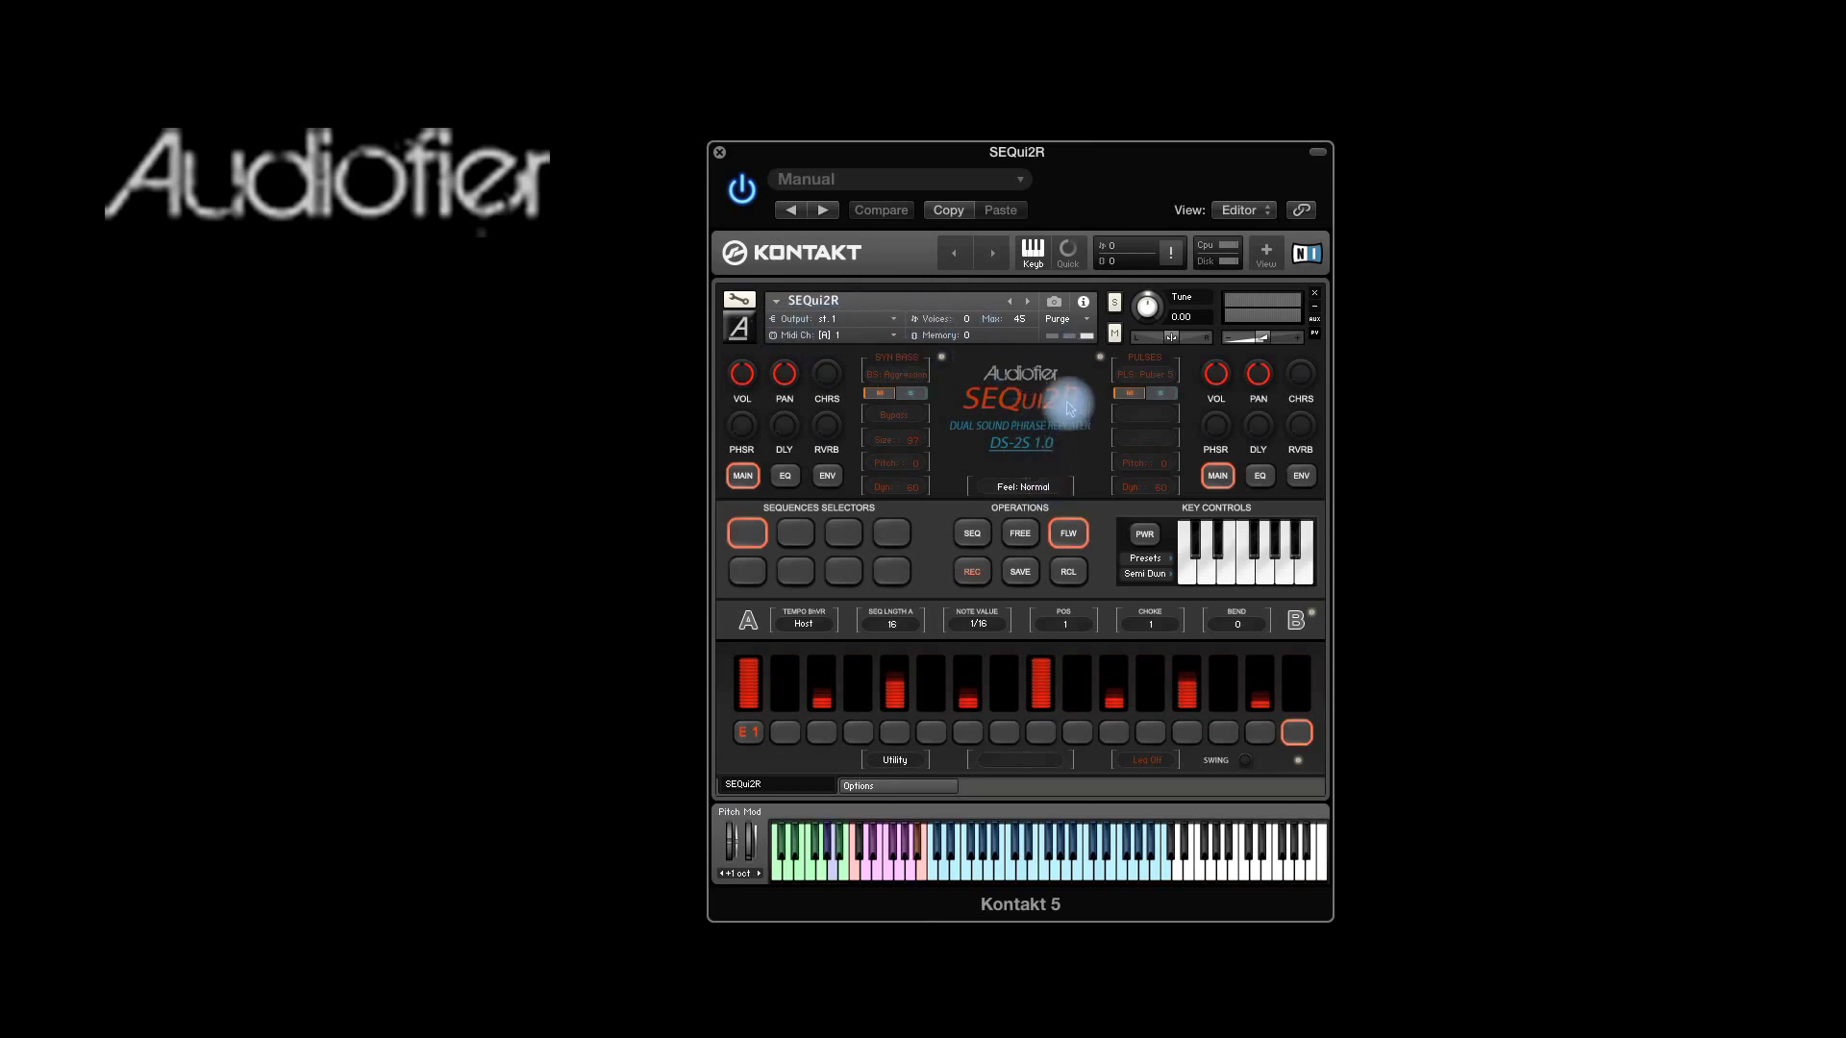
left_click(1053, 302)
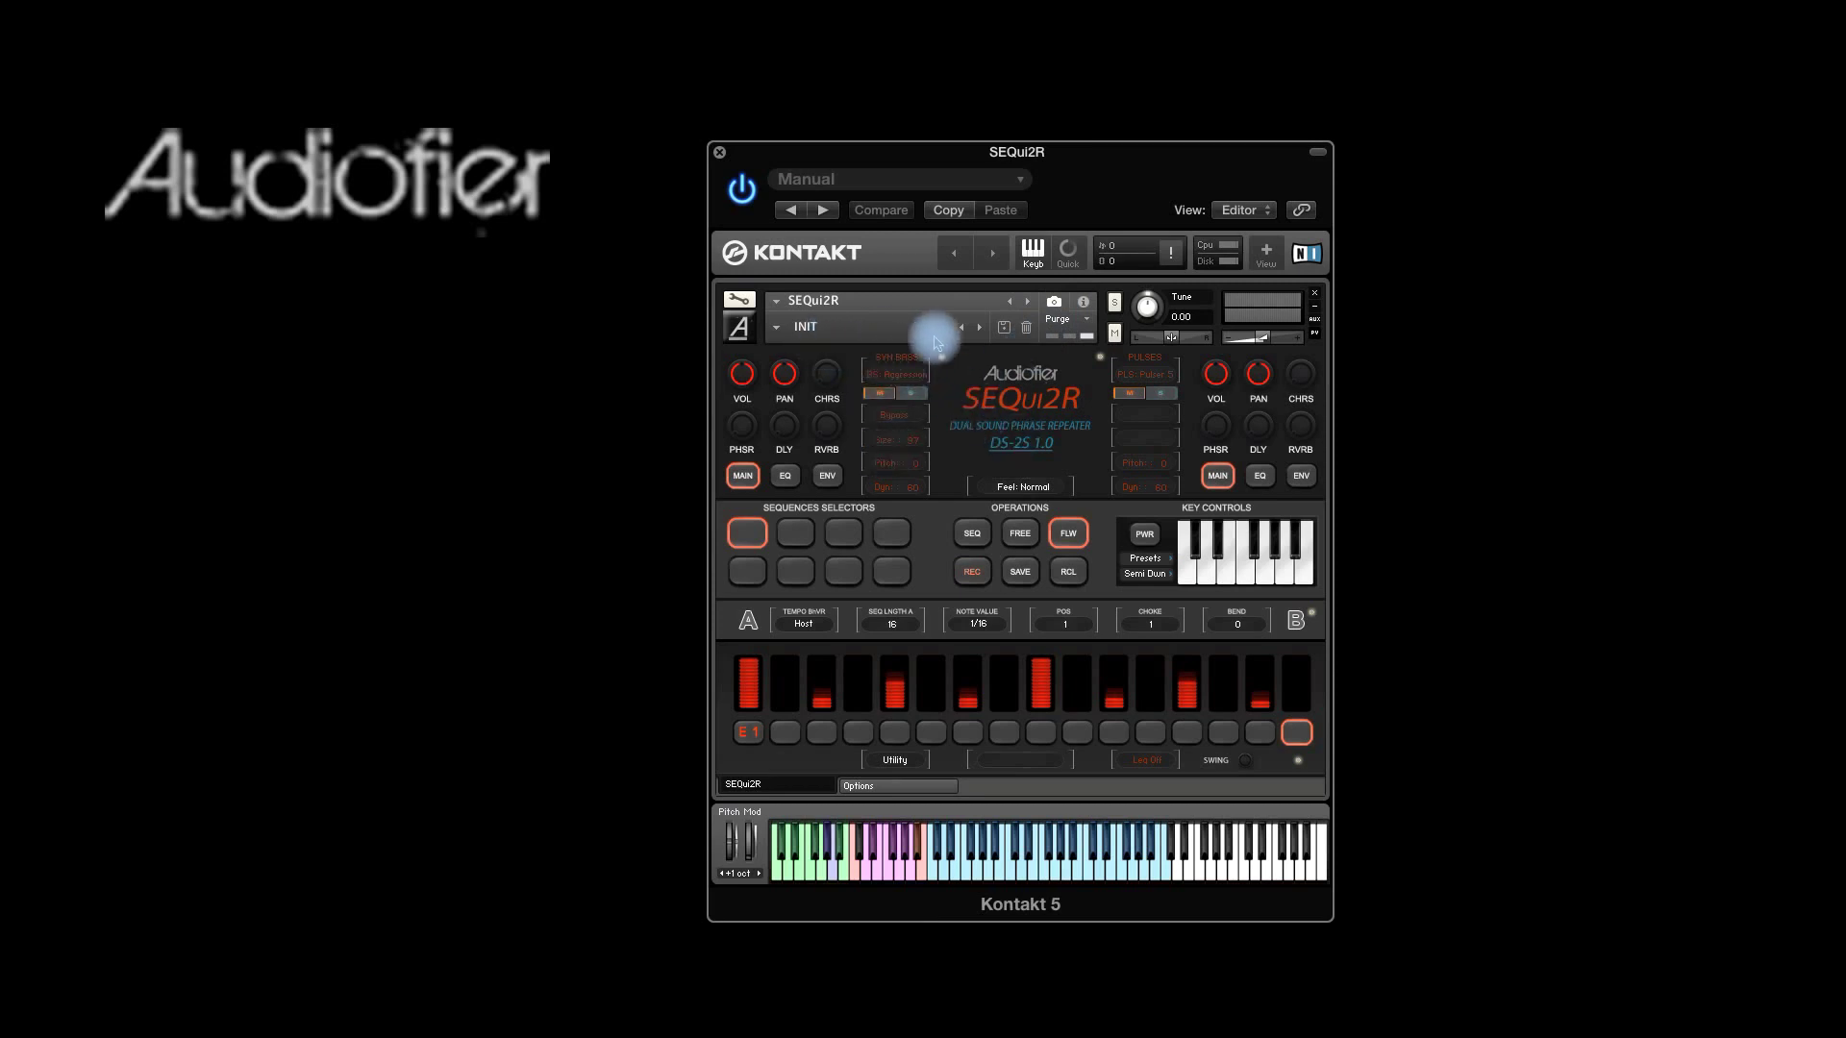
left_click(778, 329)
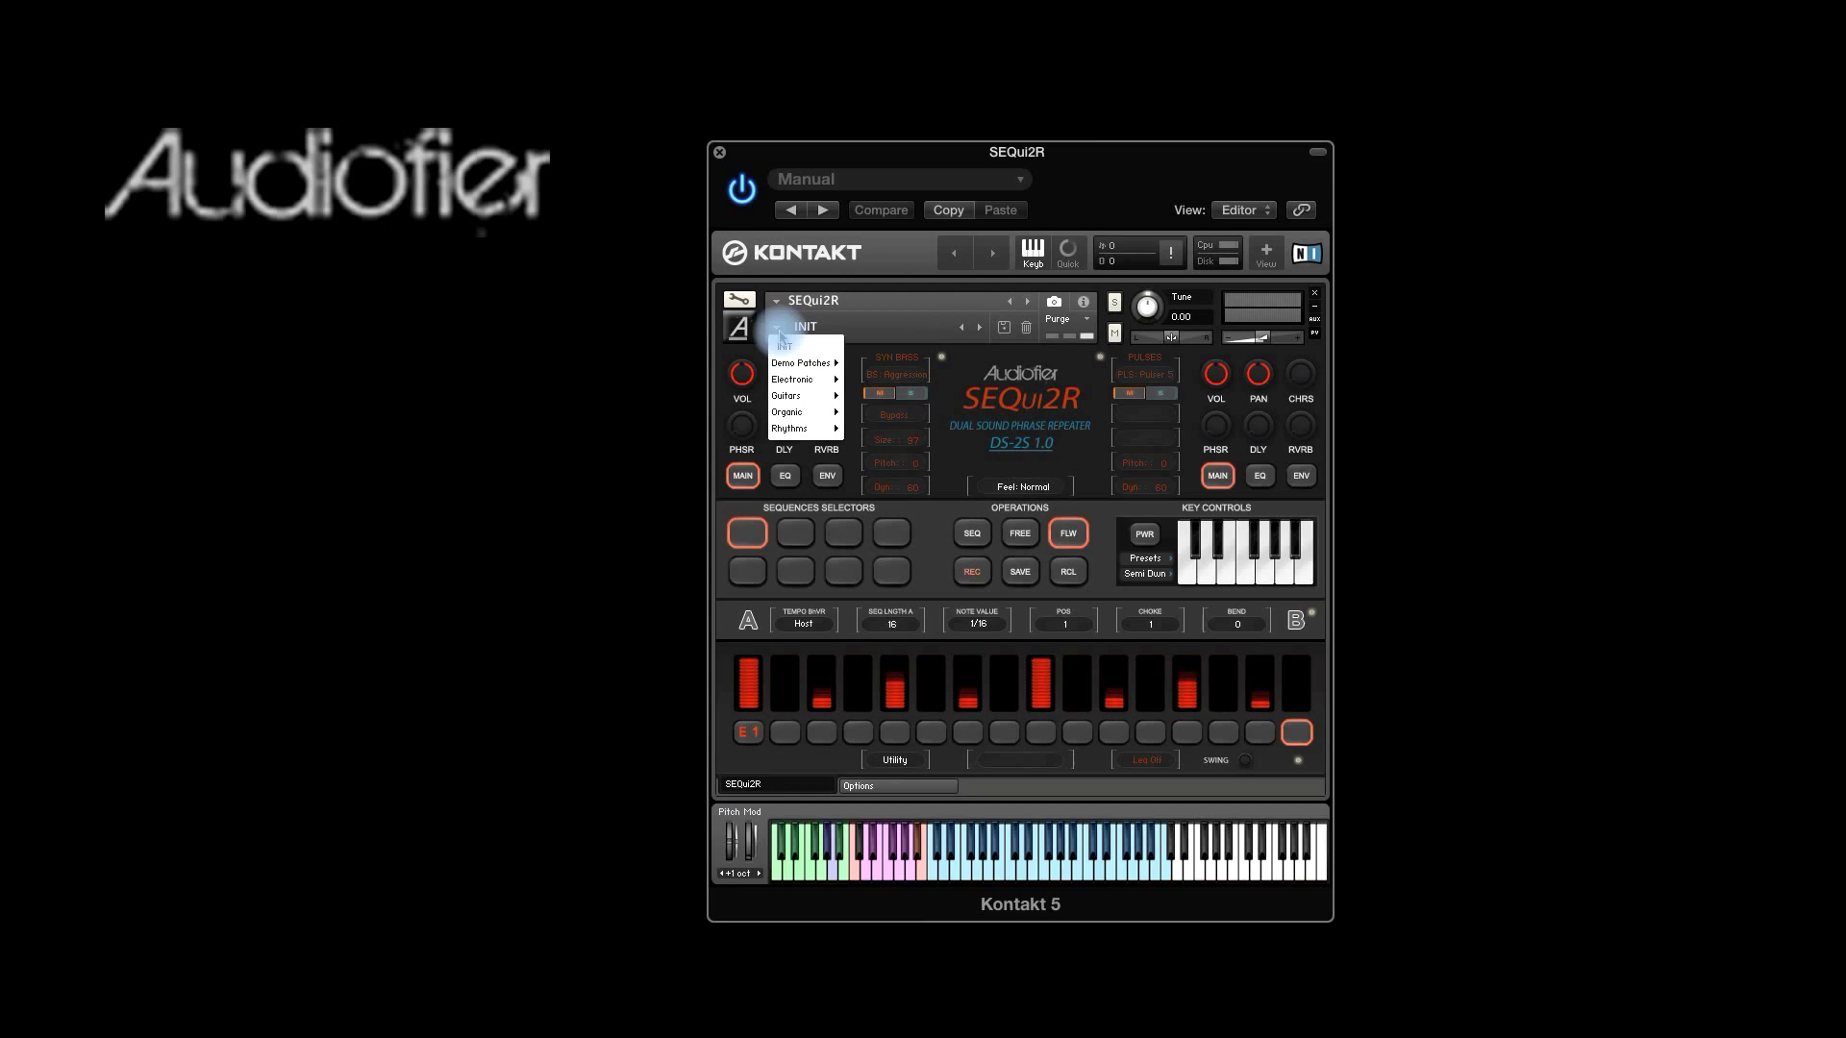
mouse_move(805, 382)
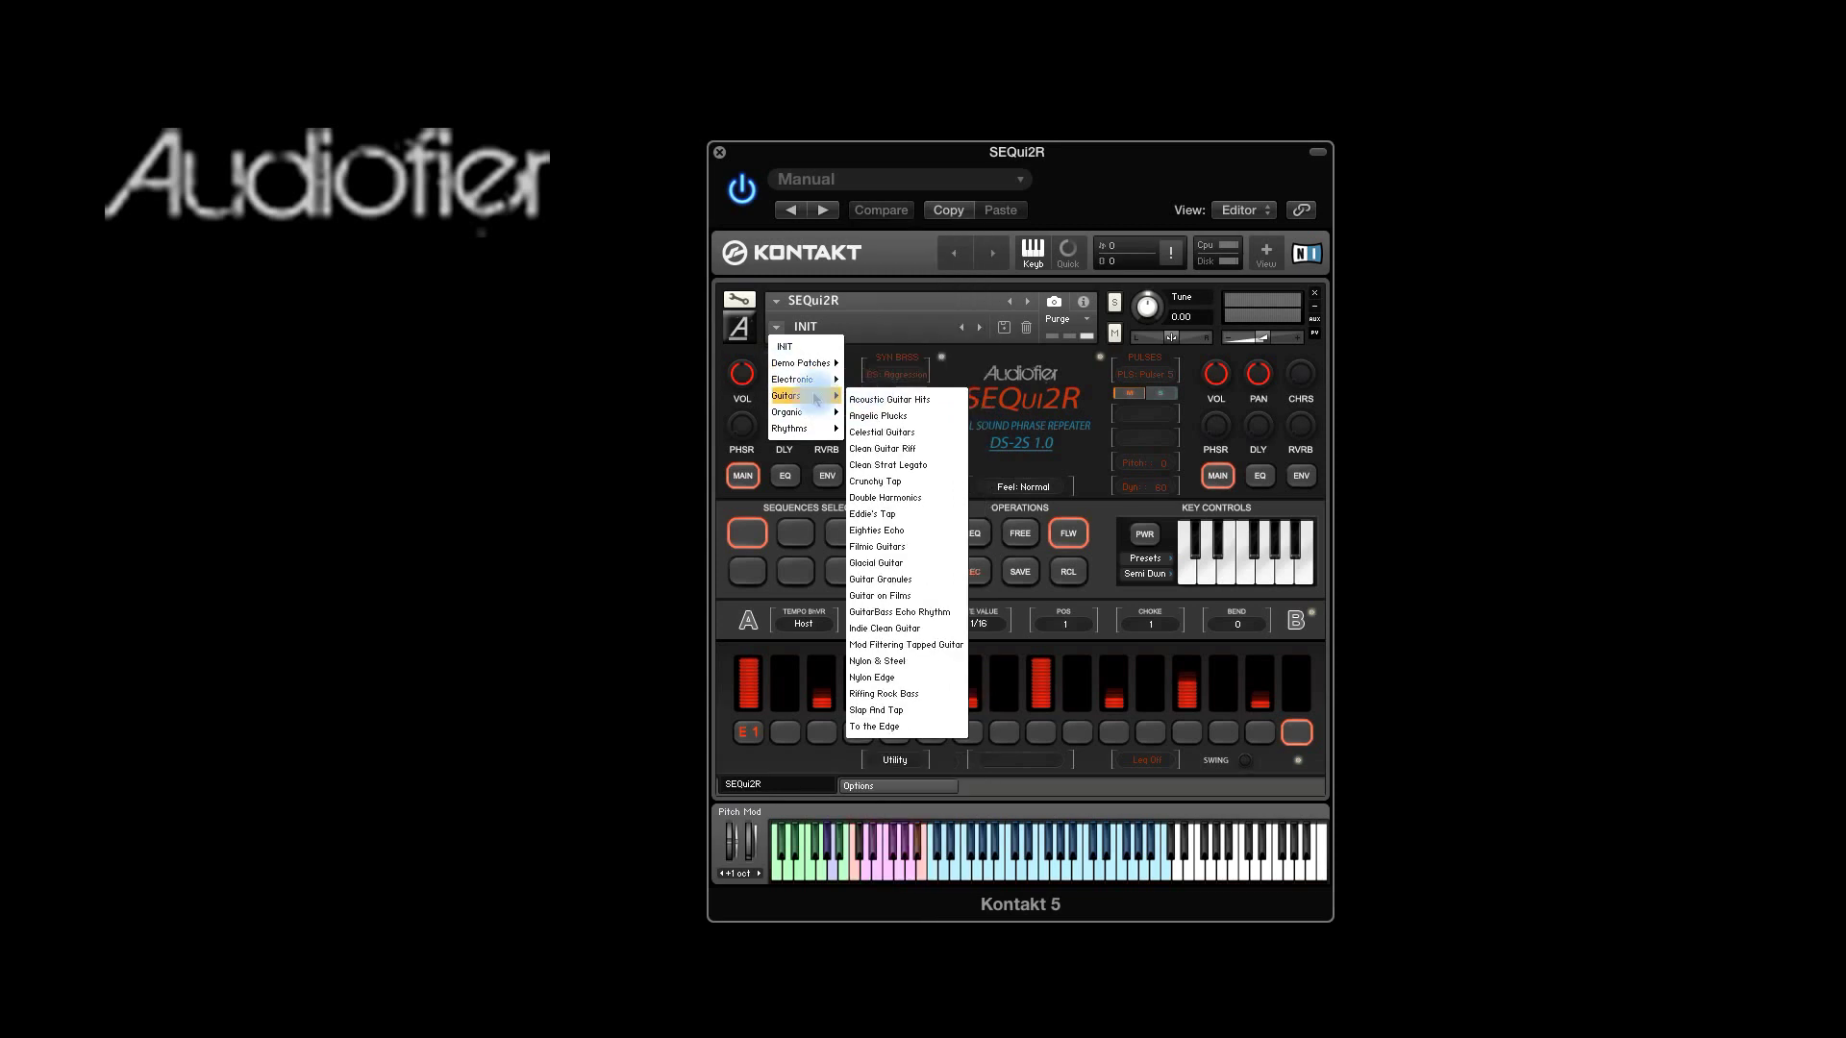
left_click(884, 449)
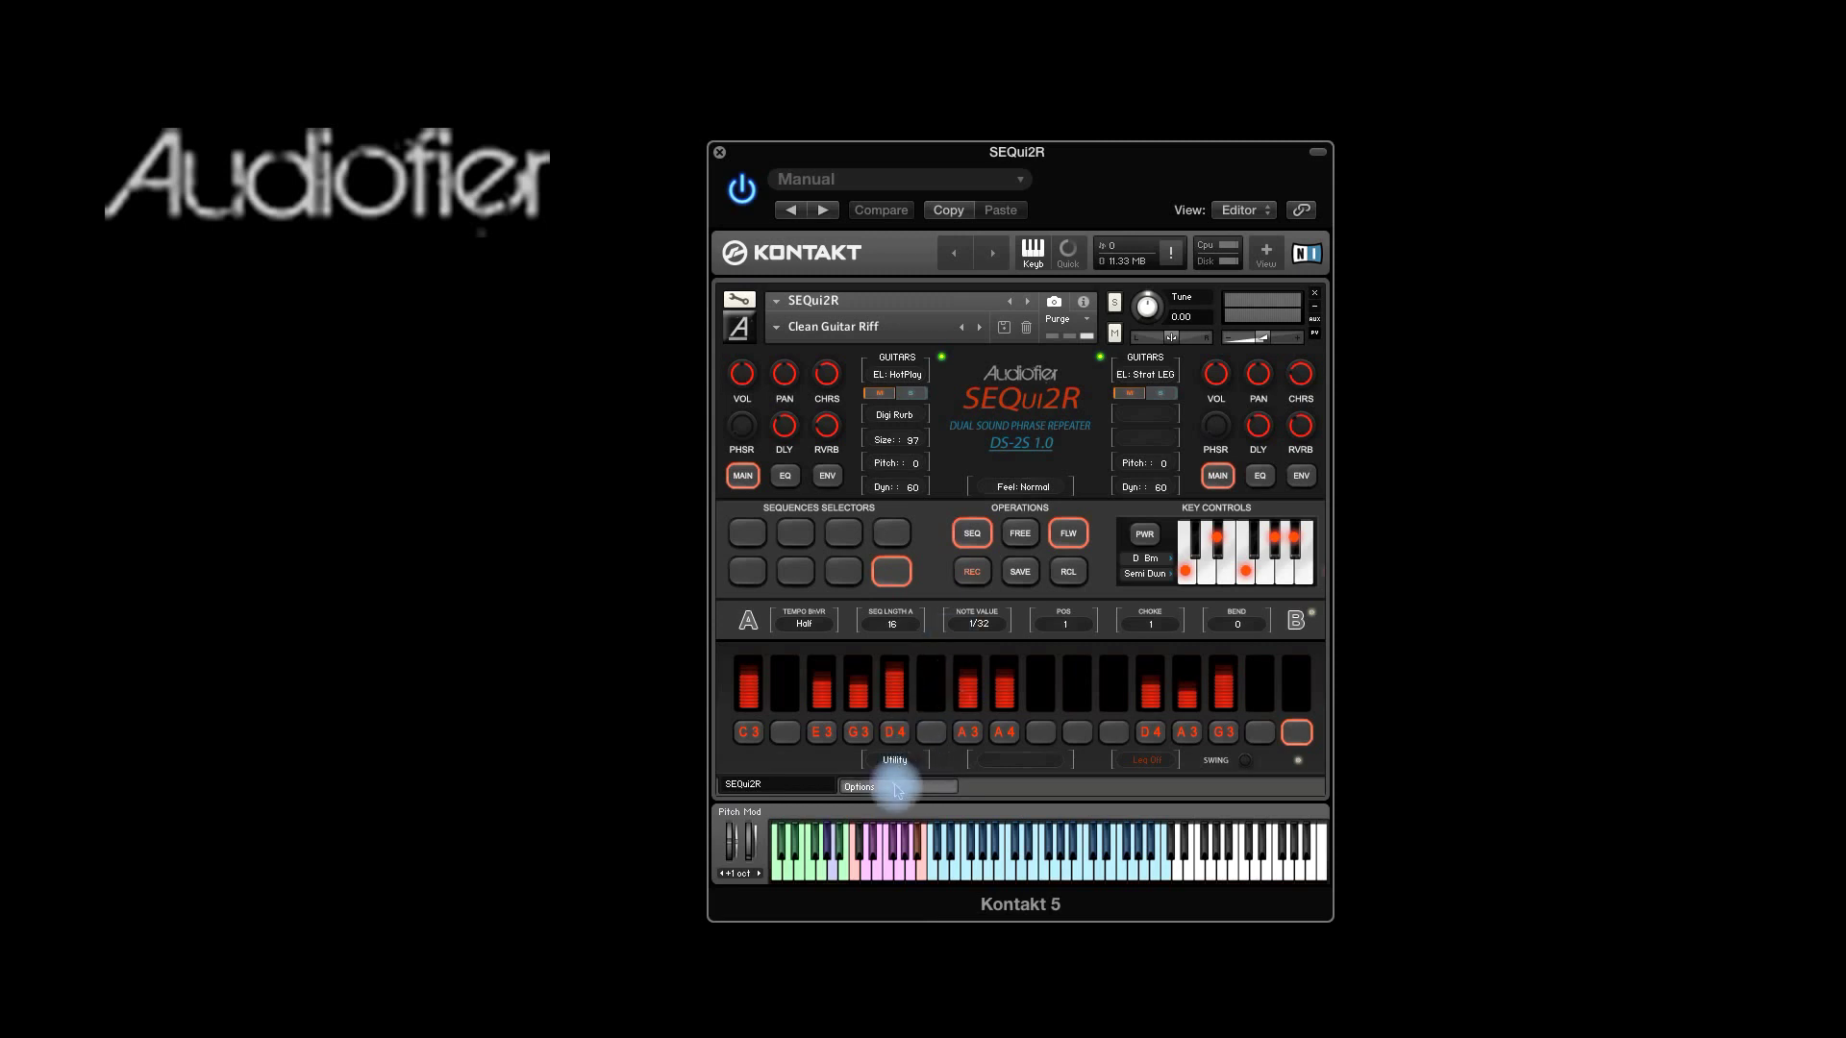
left_click(896, 788)
Save the current Clean Guitar Riff settings as a user snapshot named 'Snapshot'.
left_click(794, 659)
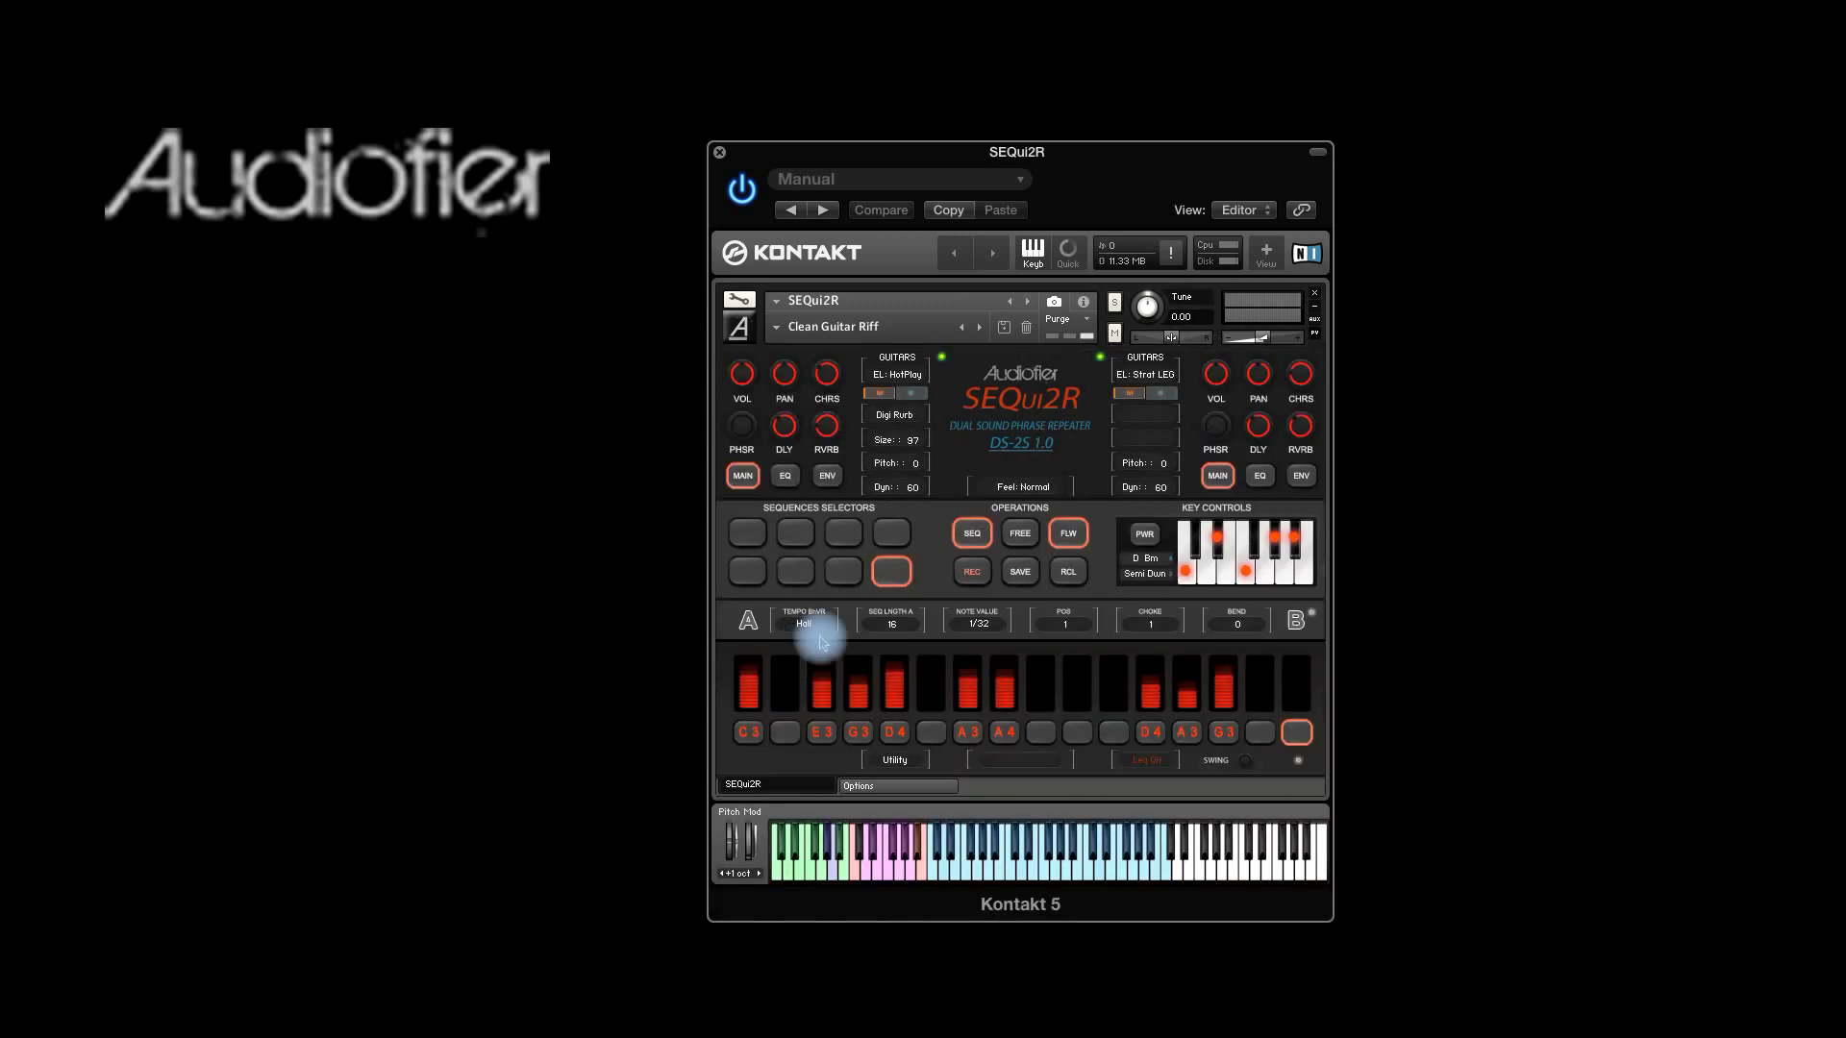
left_click(1003, 329)
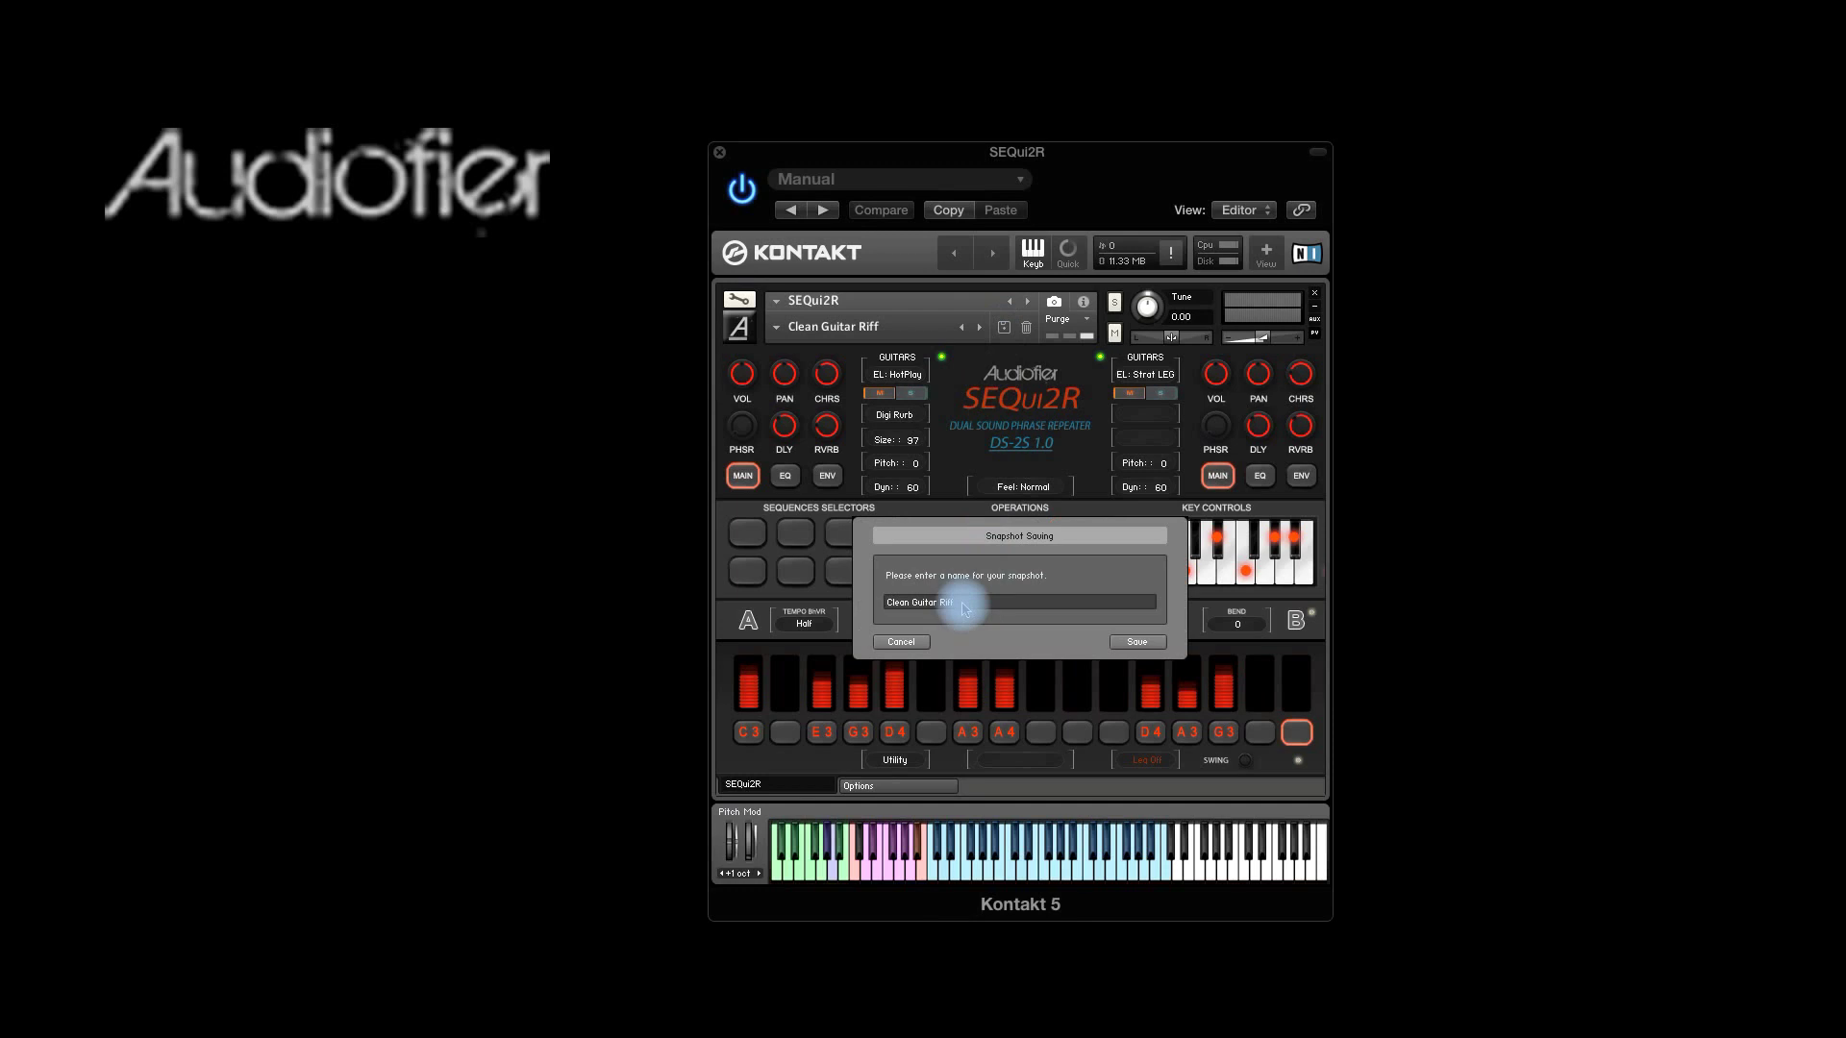
left_click_drag(923, 608, 822, 606)
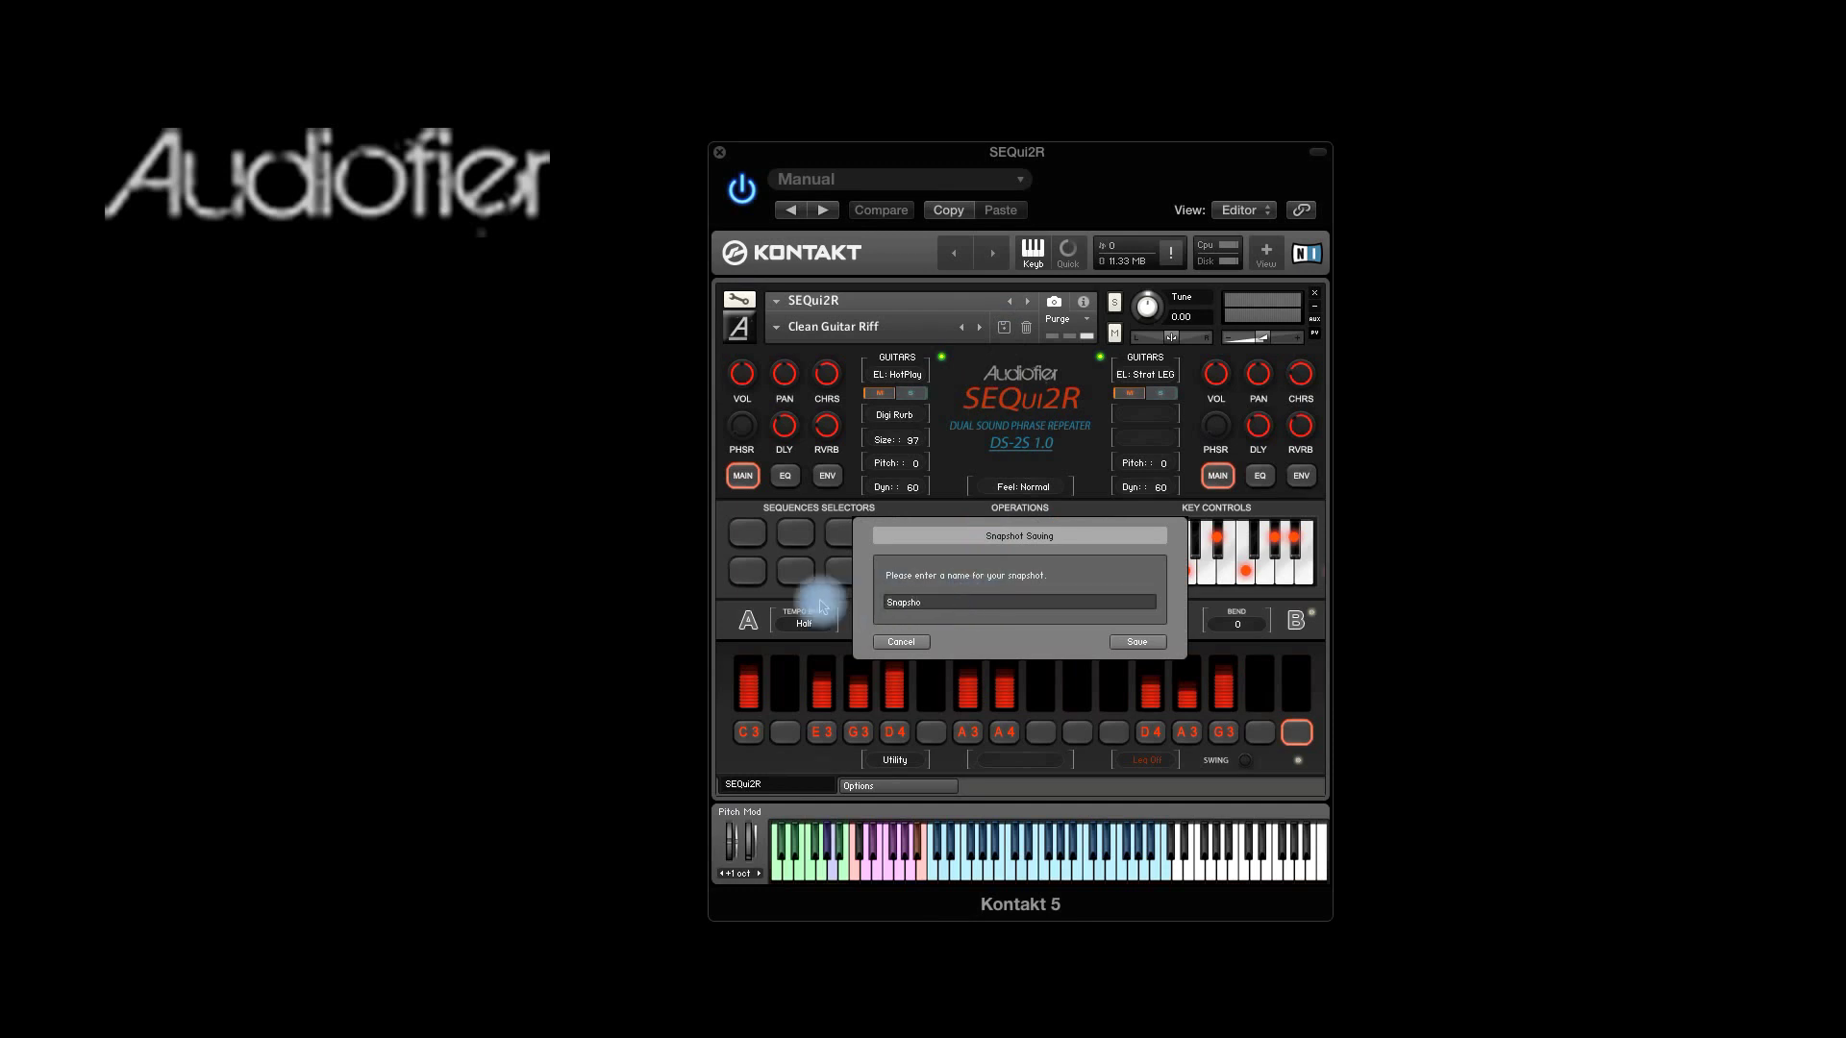
type("Snapshot")
left_click(1134, 642)
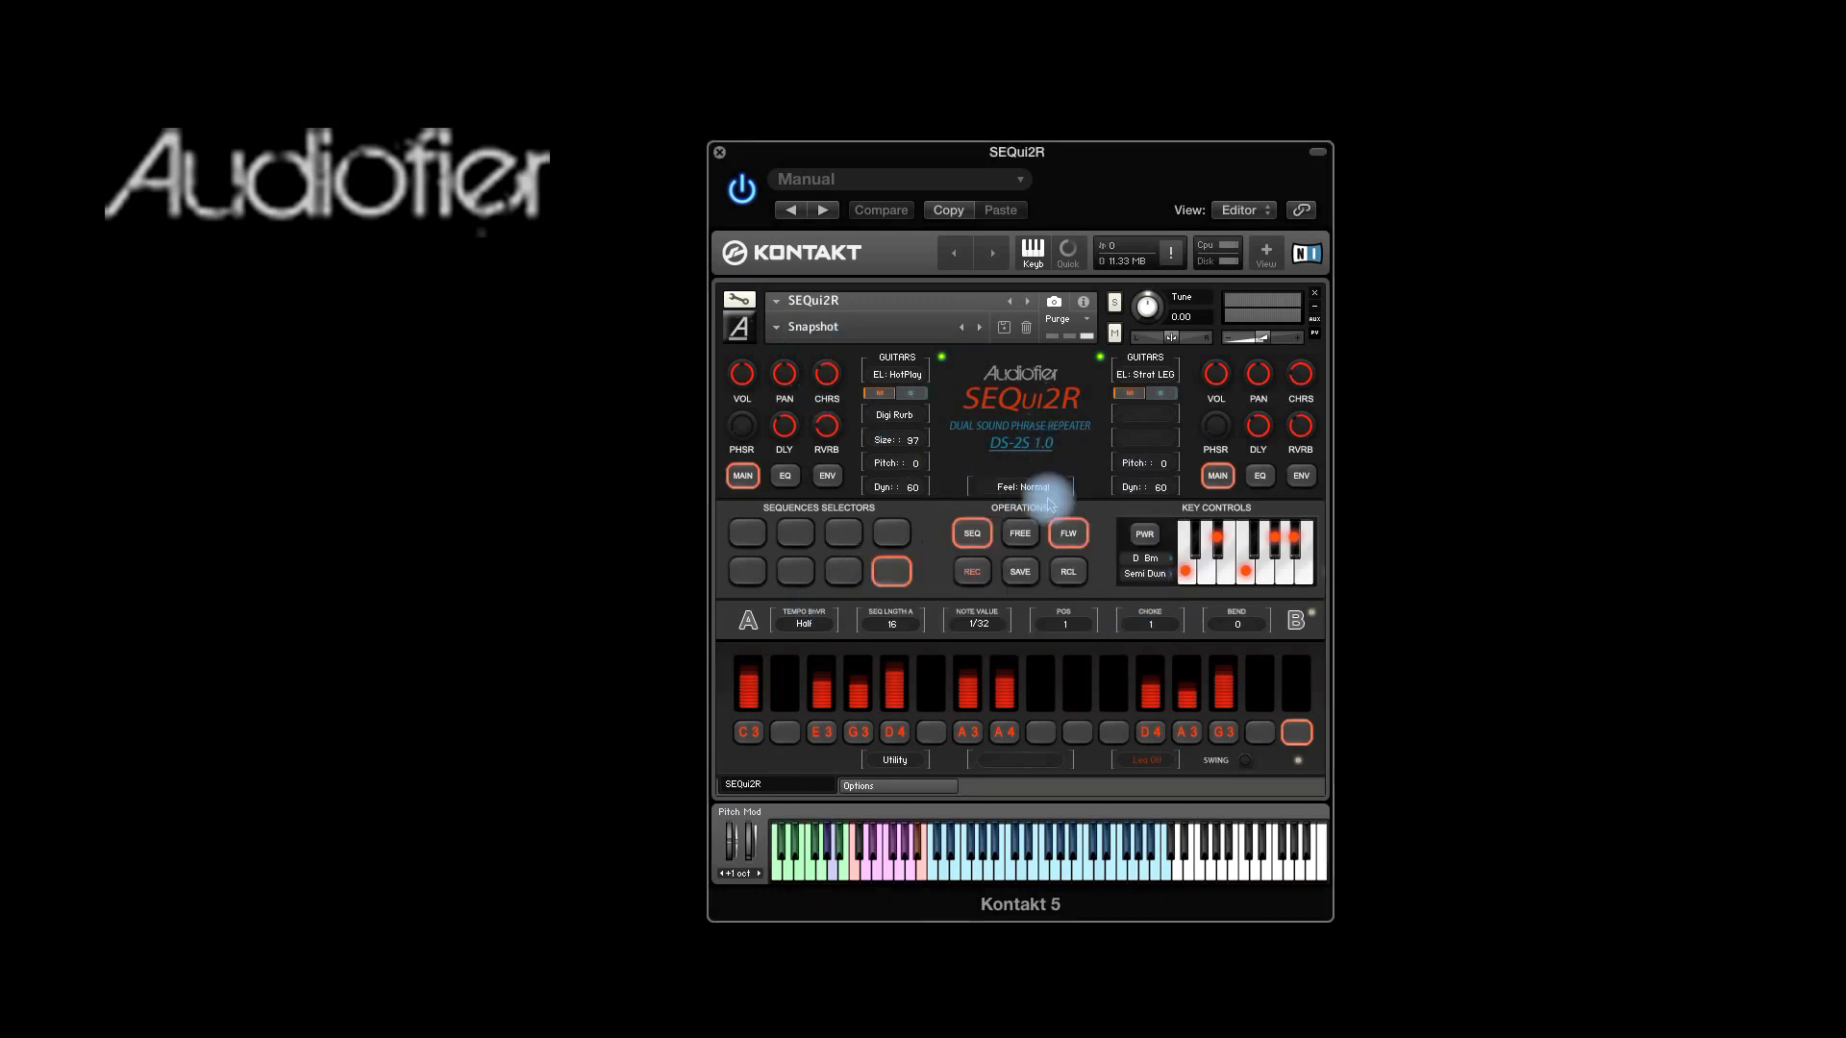
left_click(777, 332)
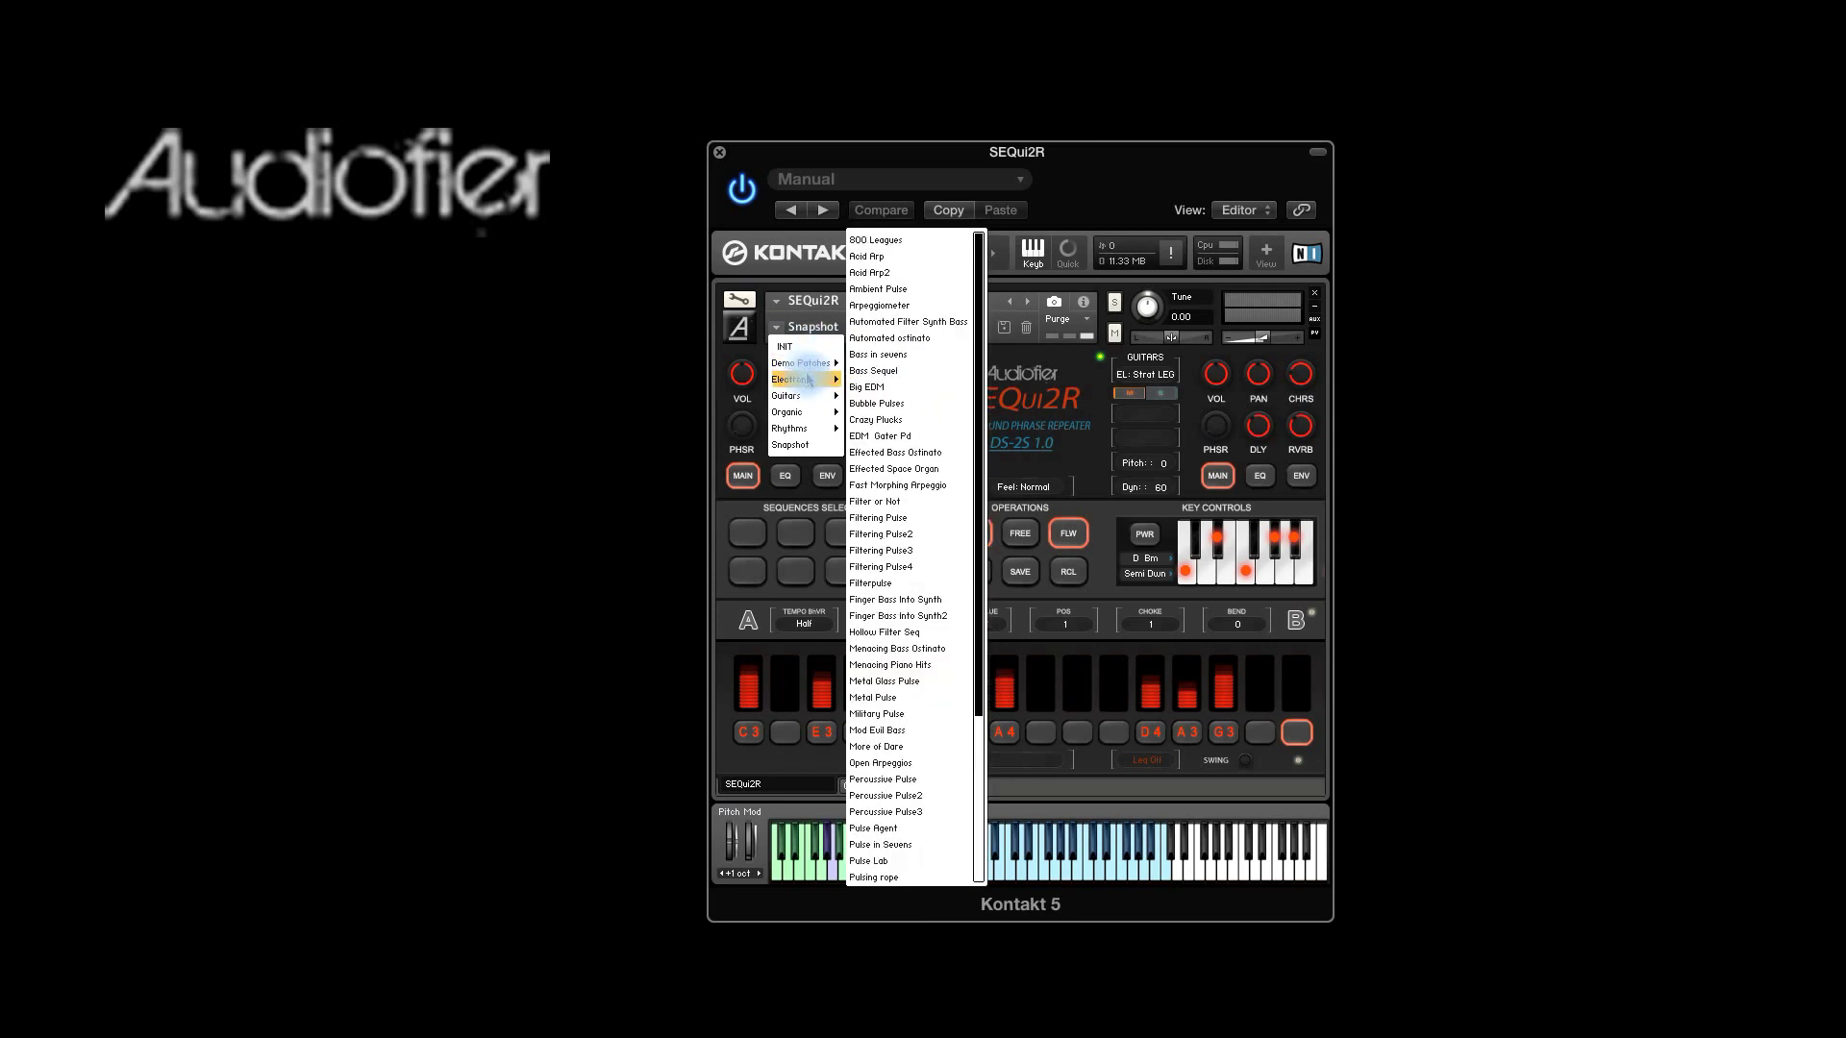
mouse_move(807, 416)
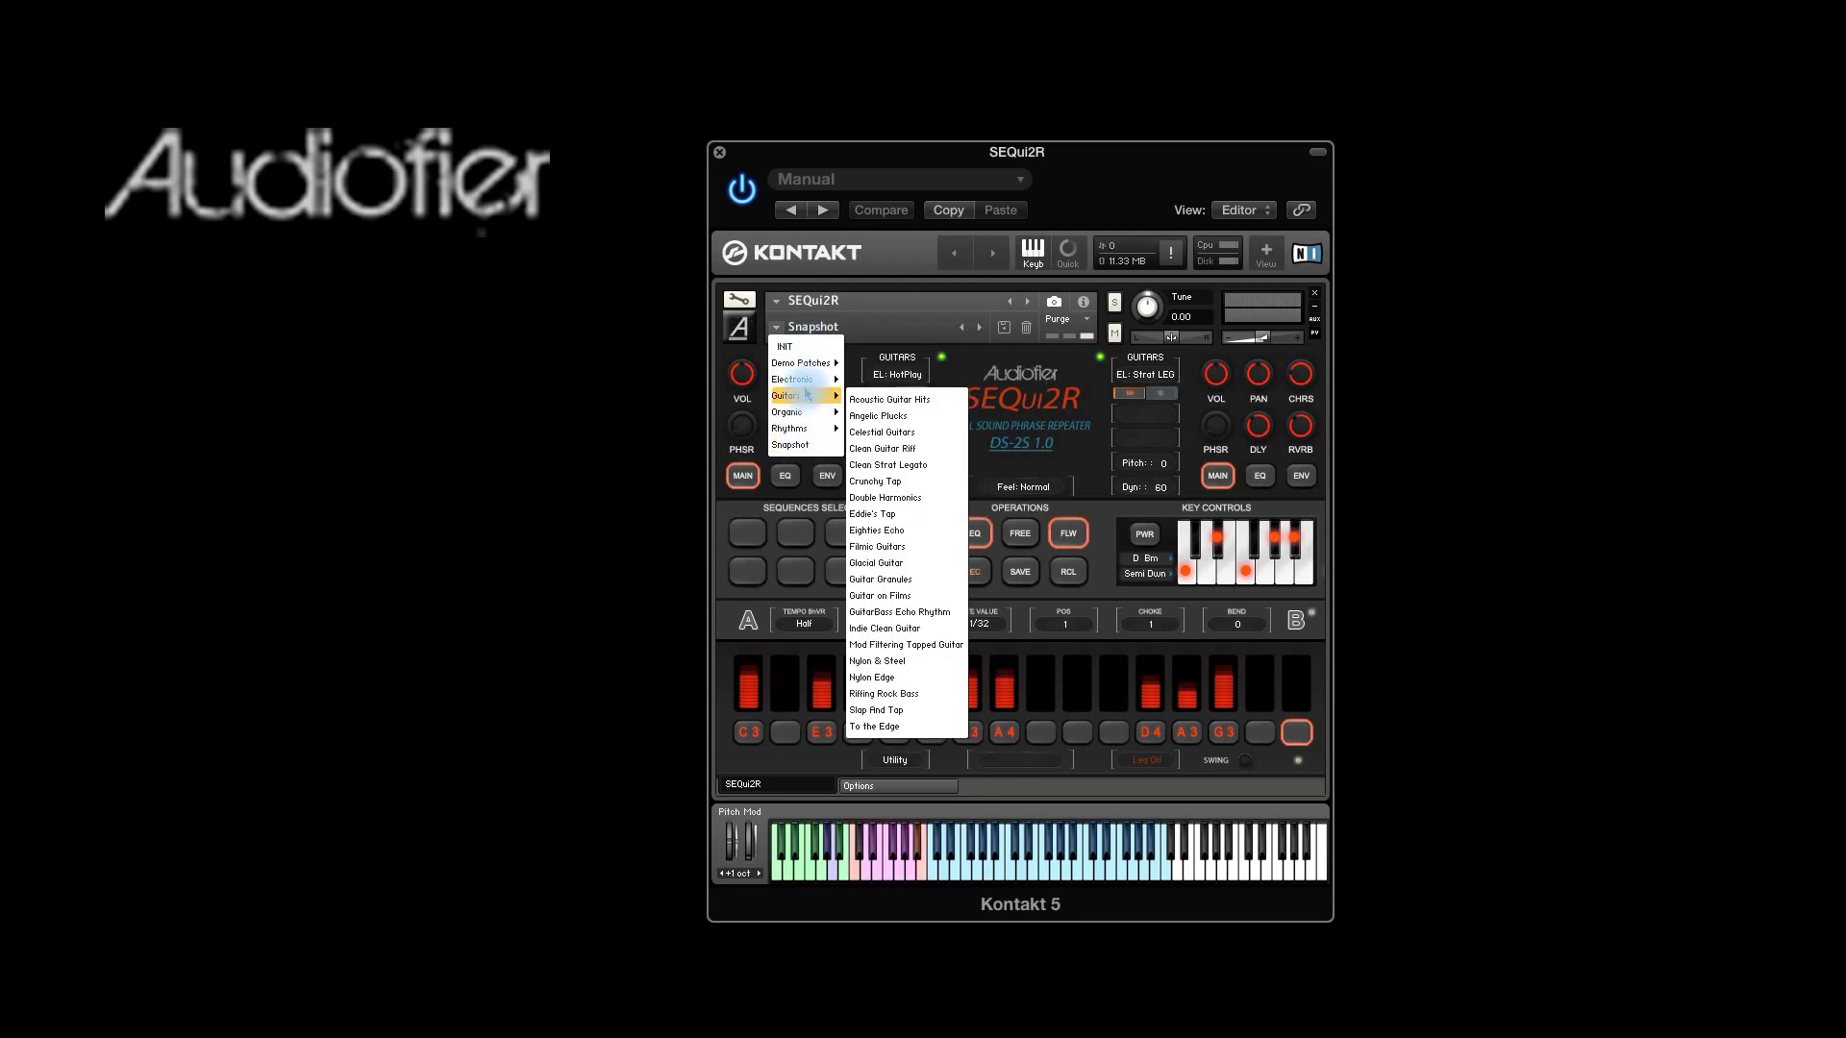
left_click(849, 380)
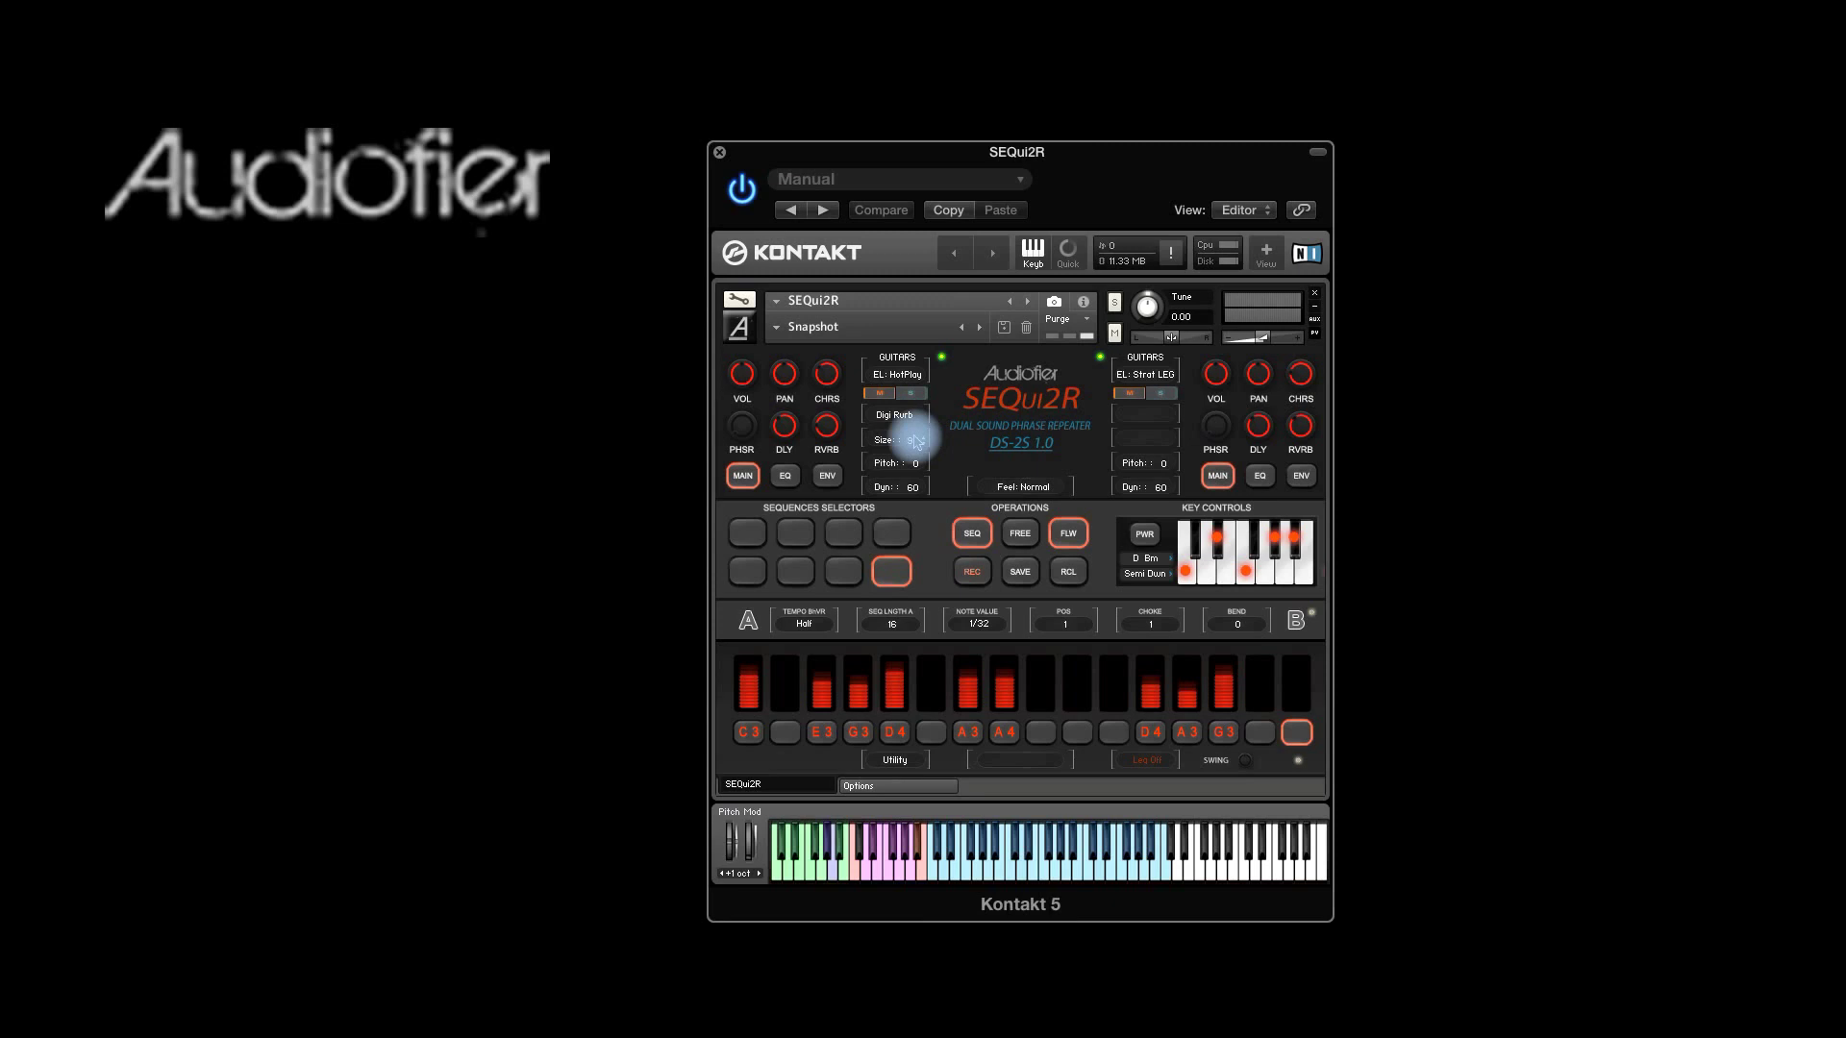
left_click(798, 327)
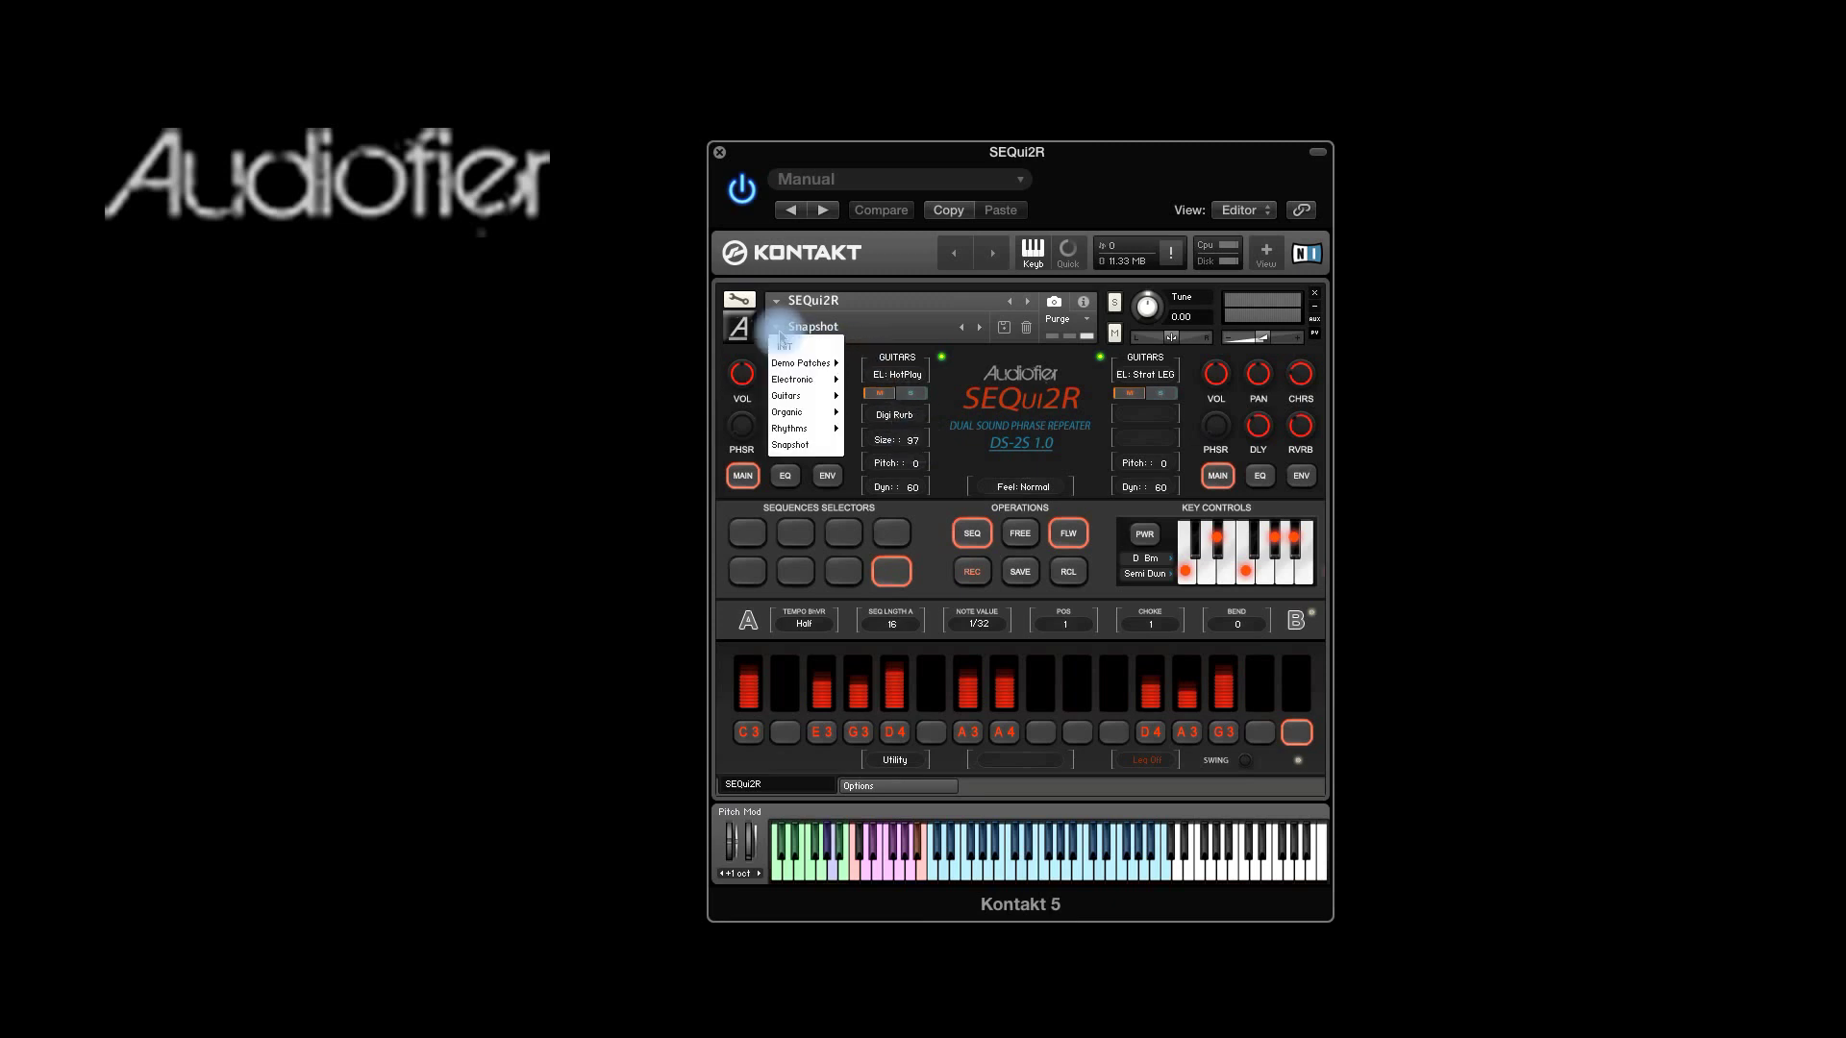
mouse_move(818, 419)
left_click(986, 442)
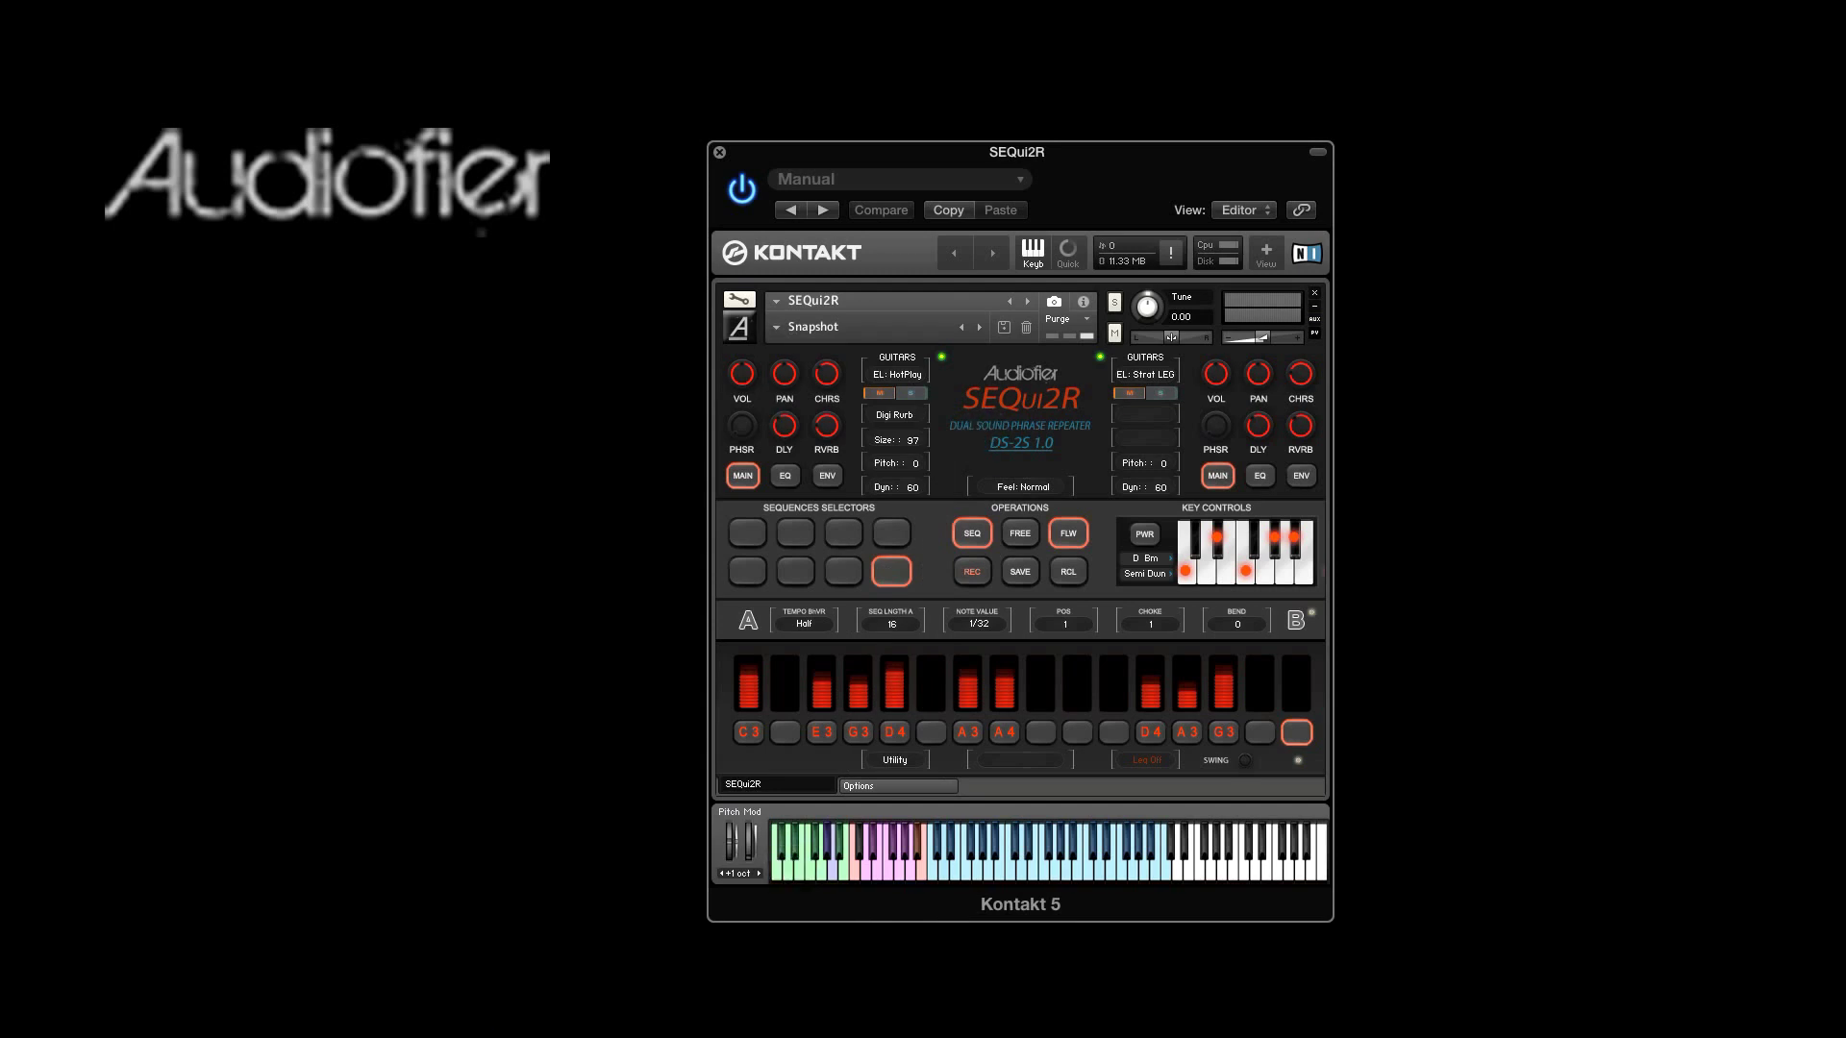
key("super+Tab")
Arrange the PDF manual in Preview and read the Installation page's snapshot folder paths.
left_click(624, 142)
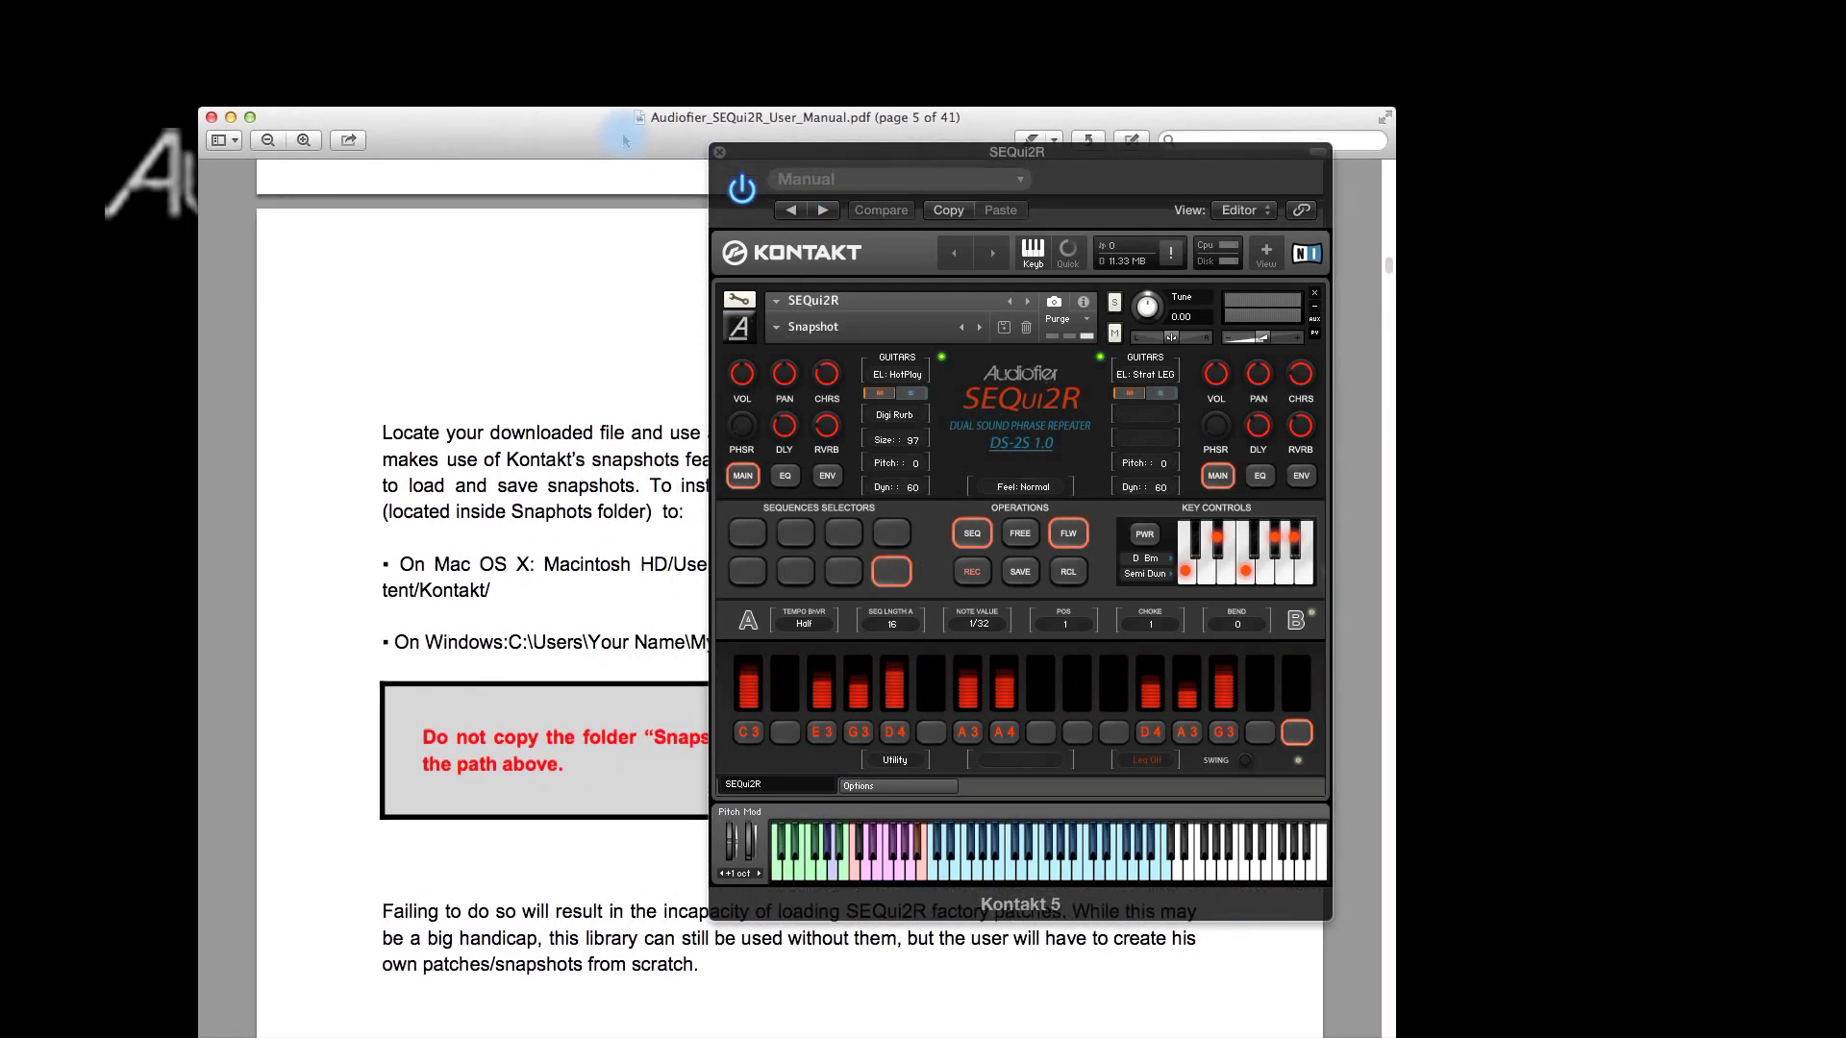
left_click_drag(625, 141, 617, 115)
left_click_drag(890, 166, 1353, 179)
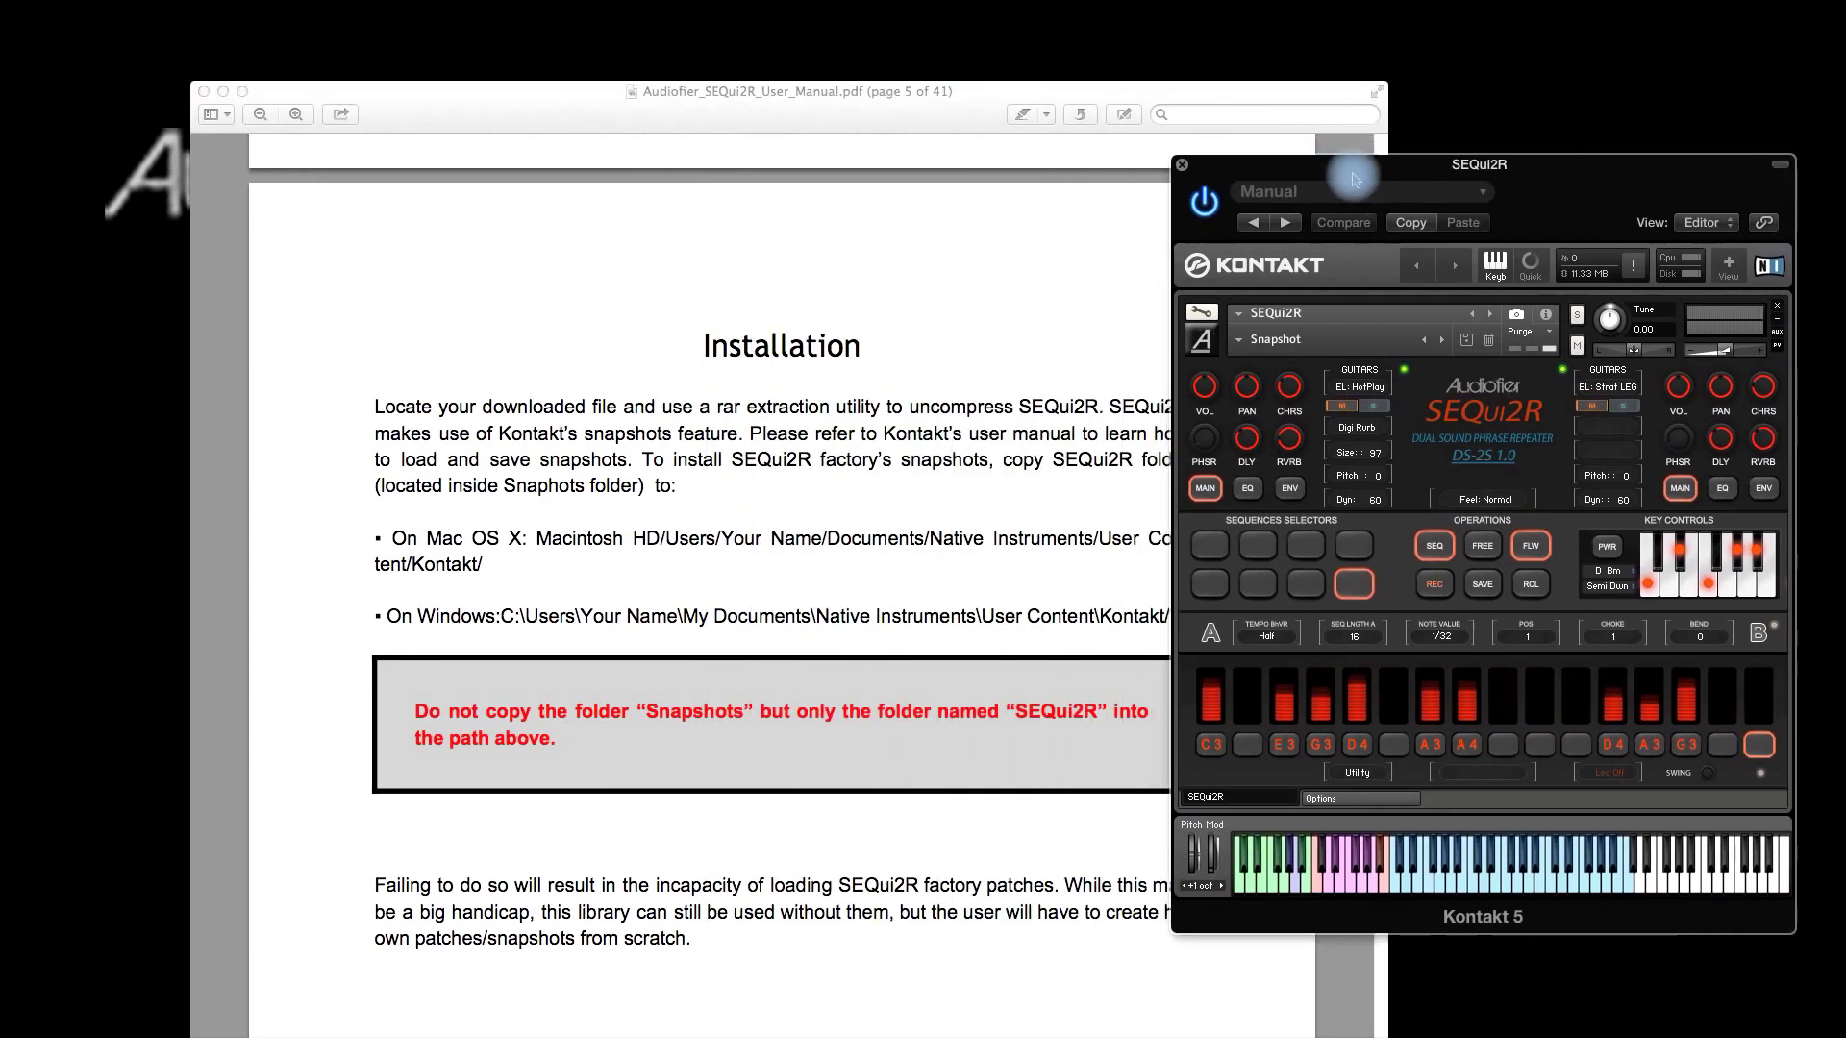
left_click_drag(903, 92, 828, 71)
left_click(392, 605)
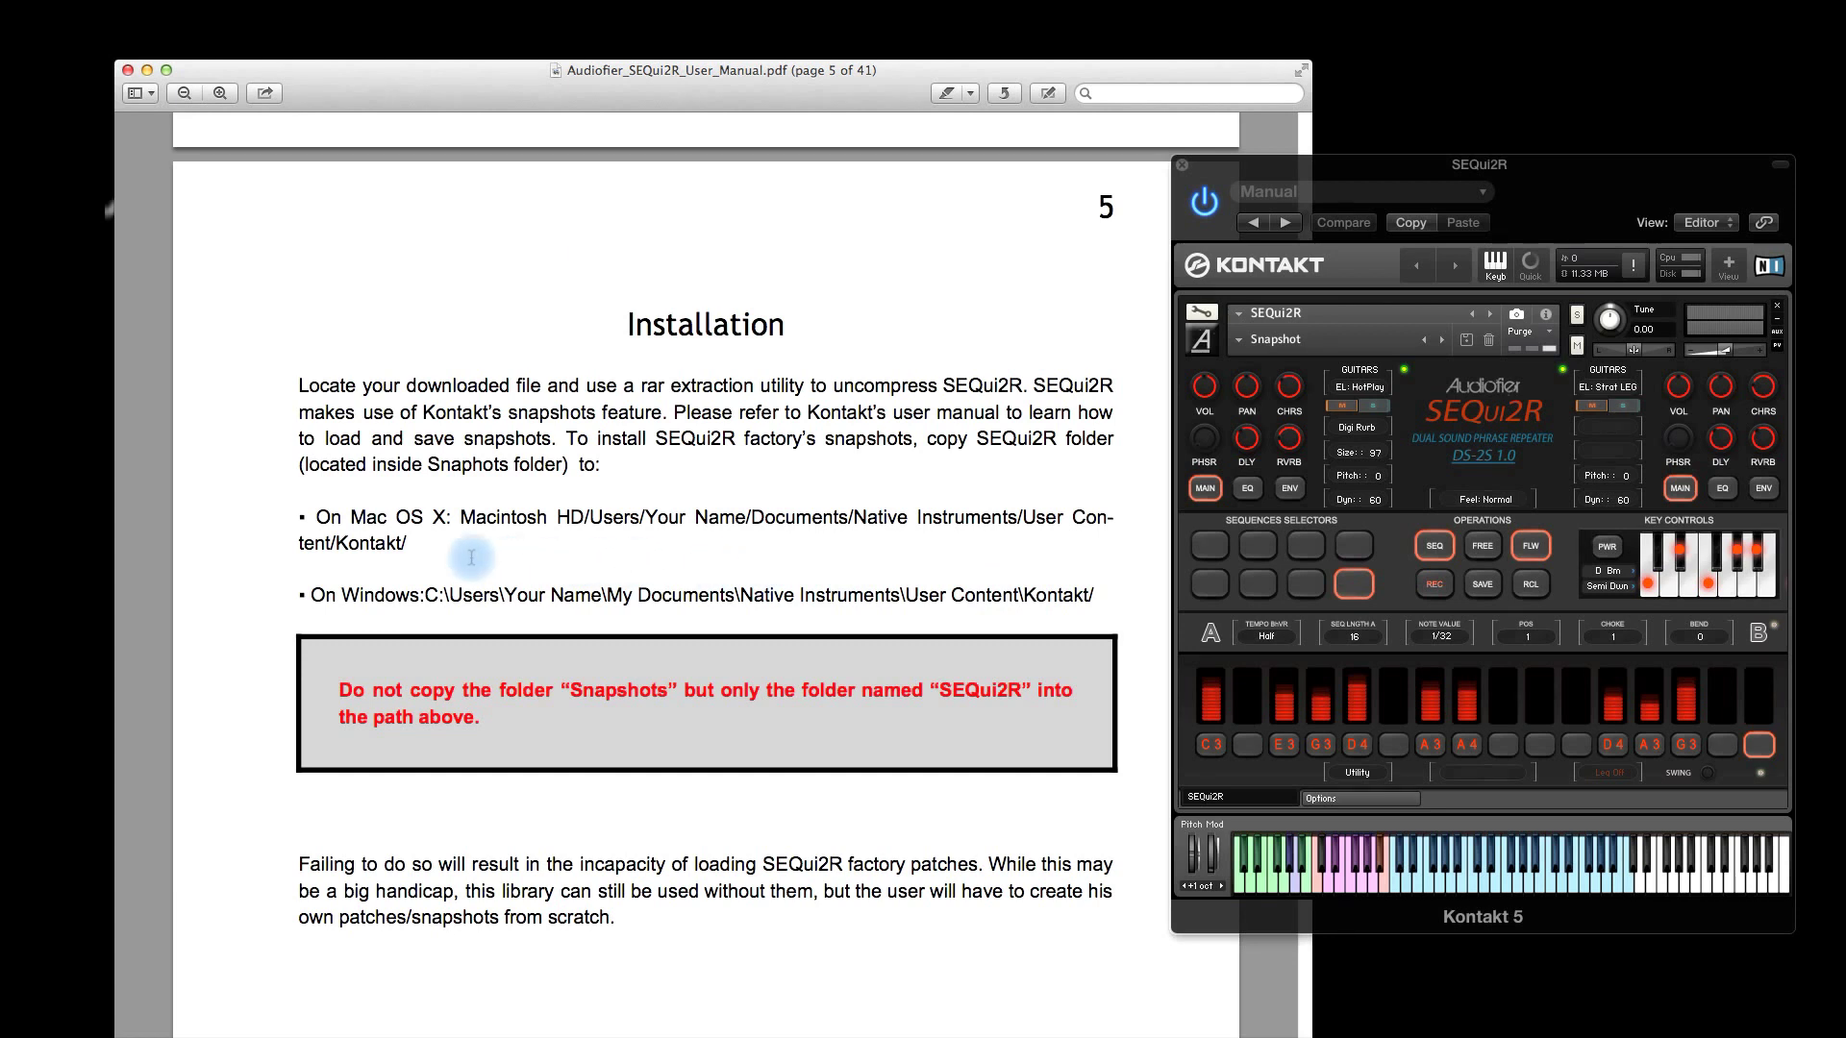
Bring the Finder window of the SEQUI2R folder, holding Snapshot.nksn, into view.
left_click_drag(1000, 1029, 733, 325)
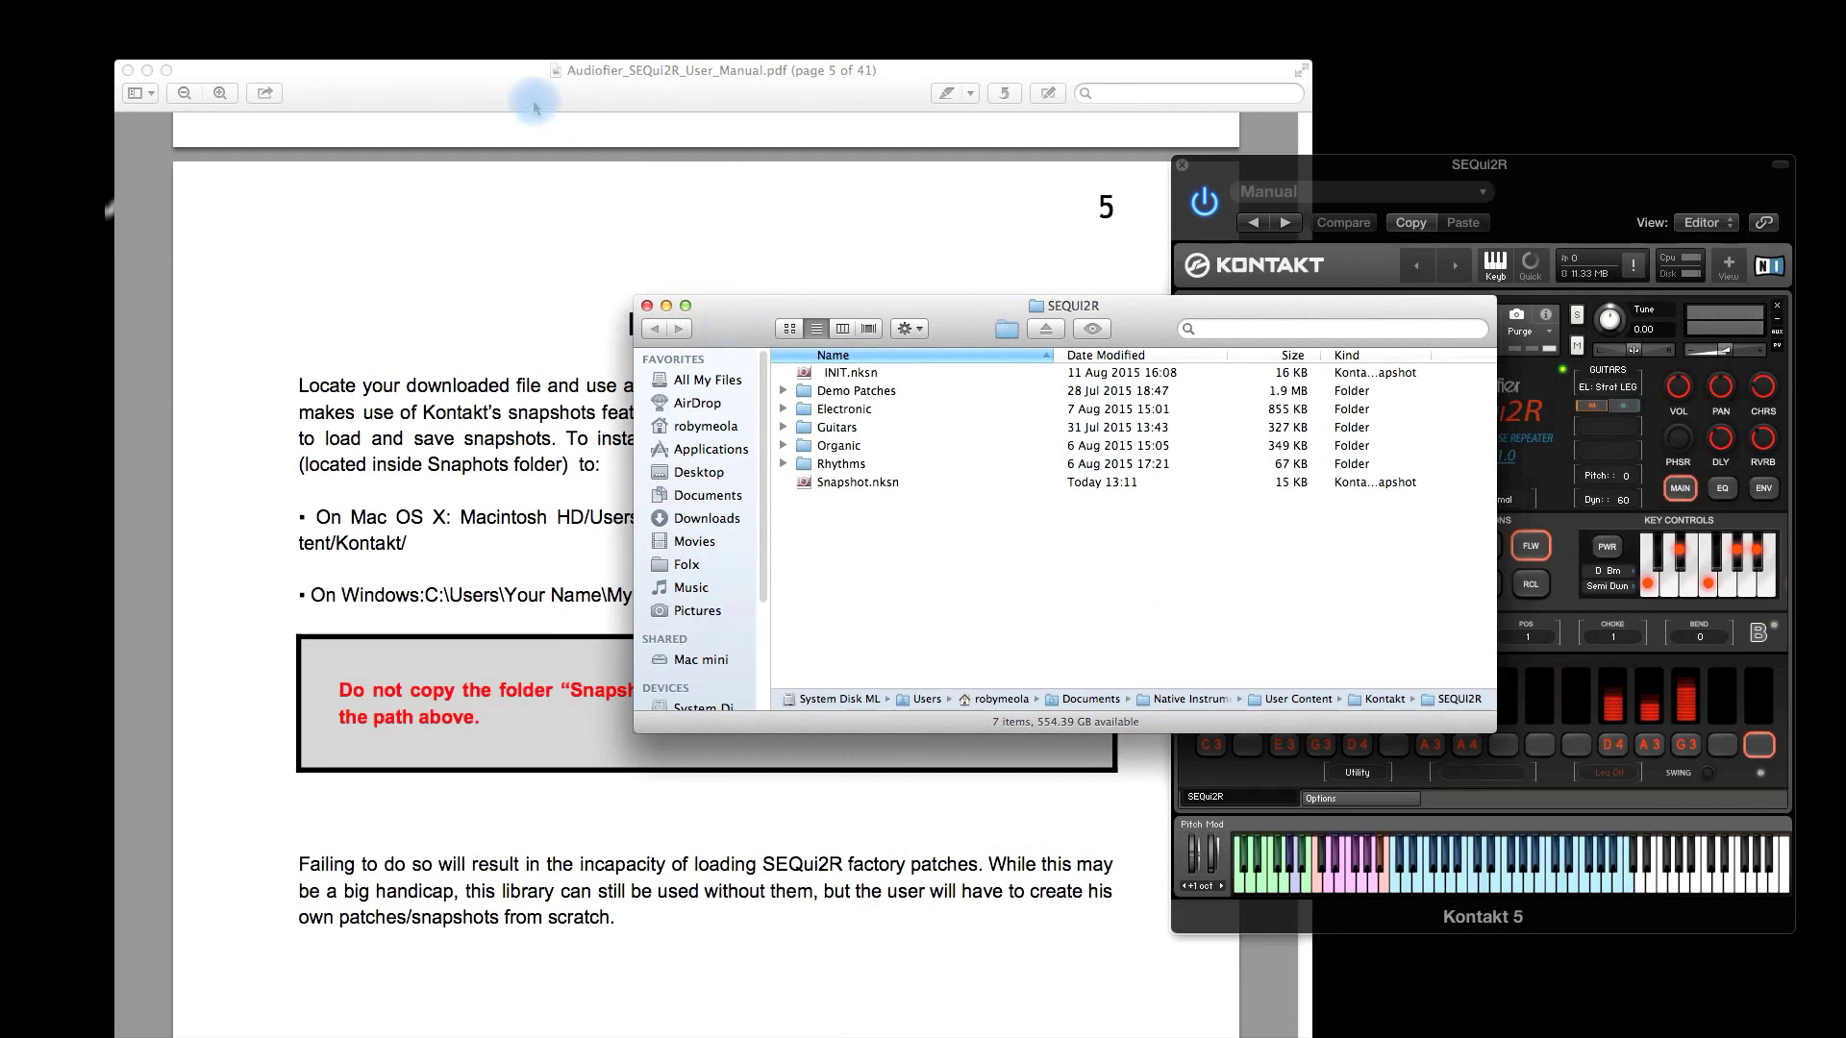
left_click_drag(486, 96, 477, 974)
left_click_drag(749, 305, 705, 318)
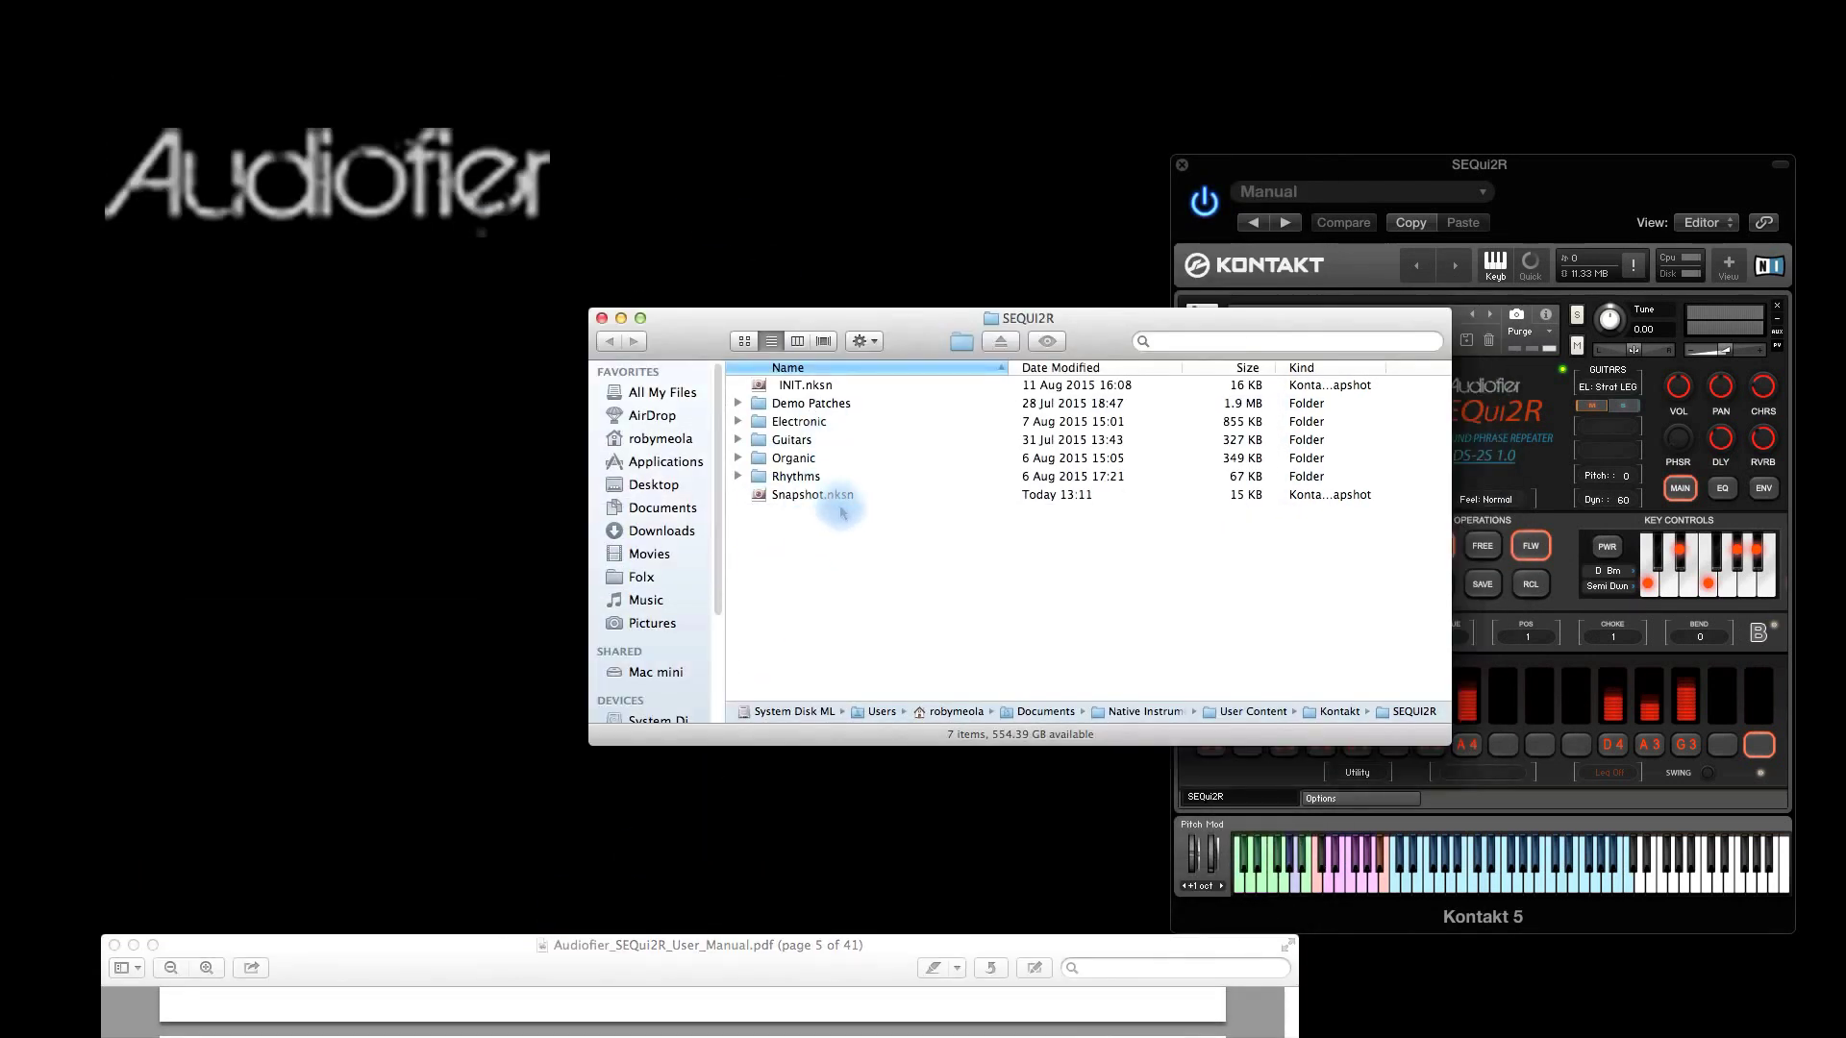
Create a 'My Snapshots' folder in SEQUI2R, move Snapshot.nksn into it, and close the window.
right_click(794, 575)
left_click(870, 575)
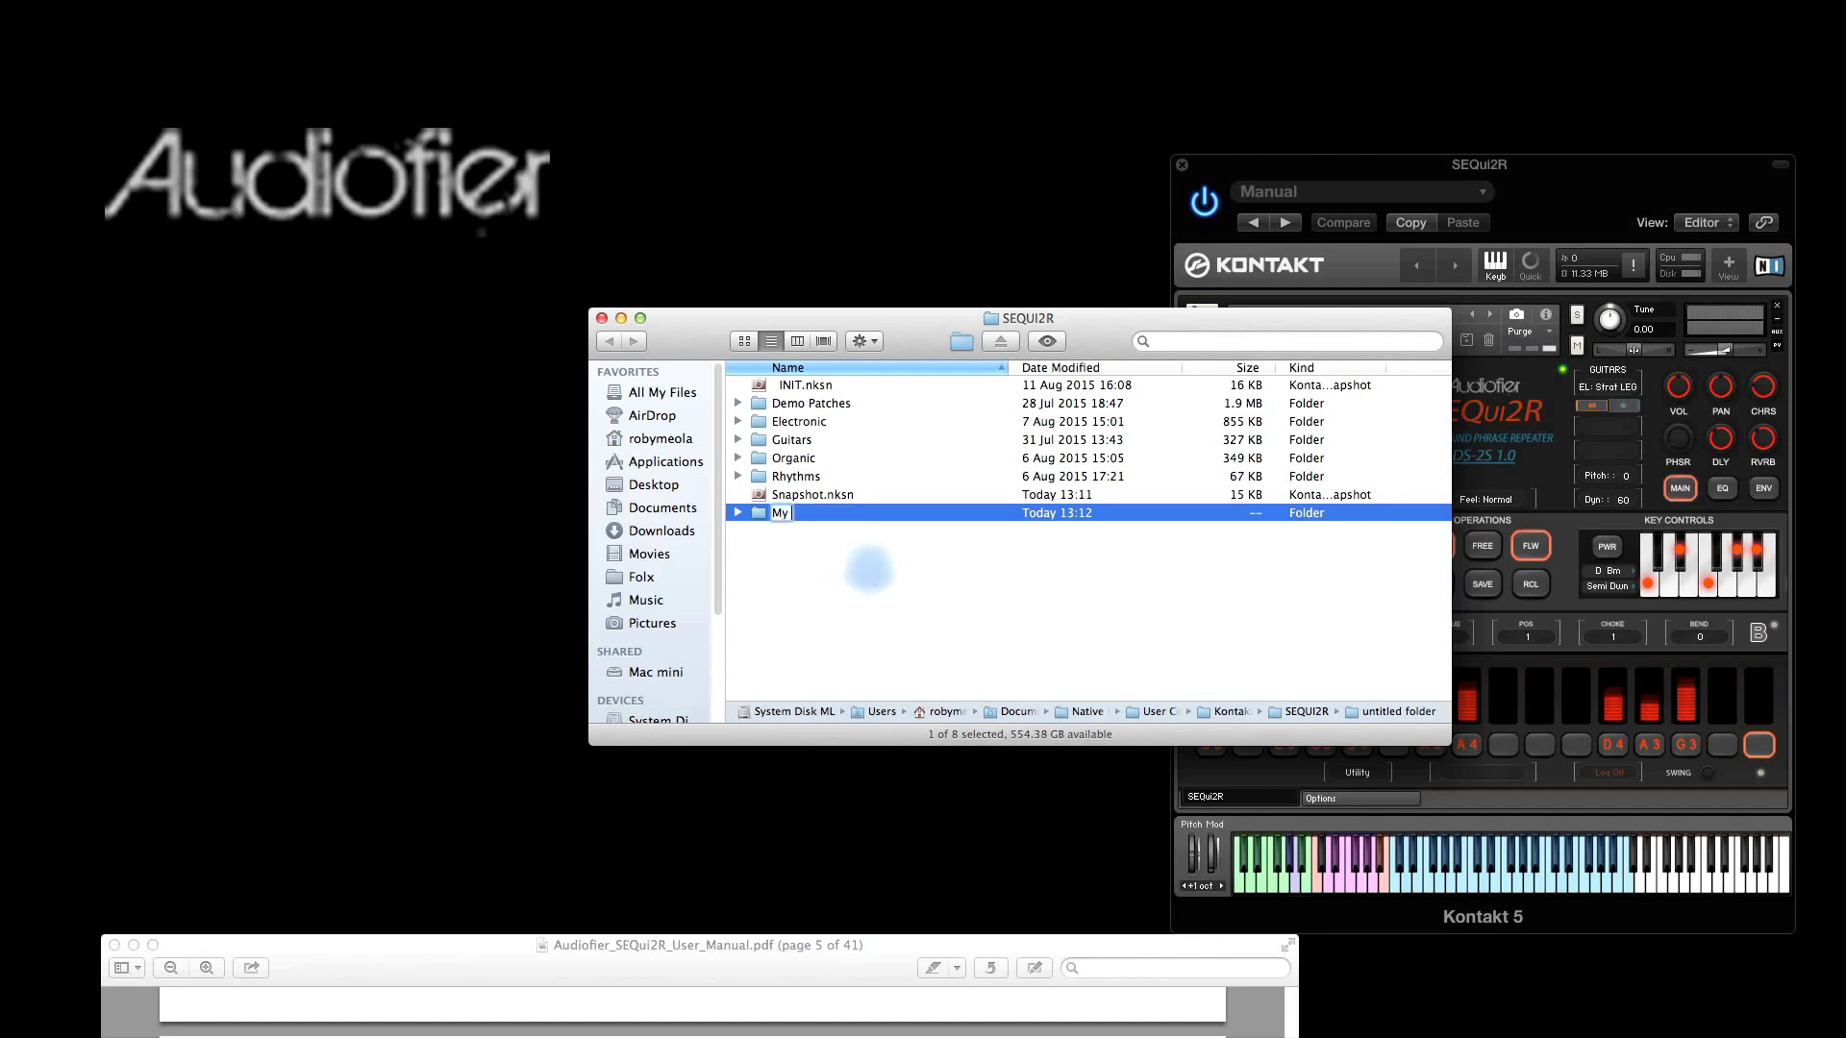
type("My Snapshots")
key("Return")
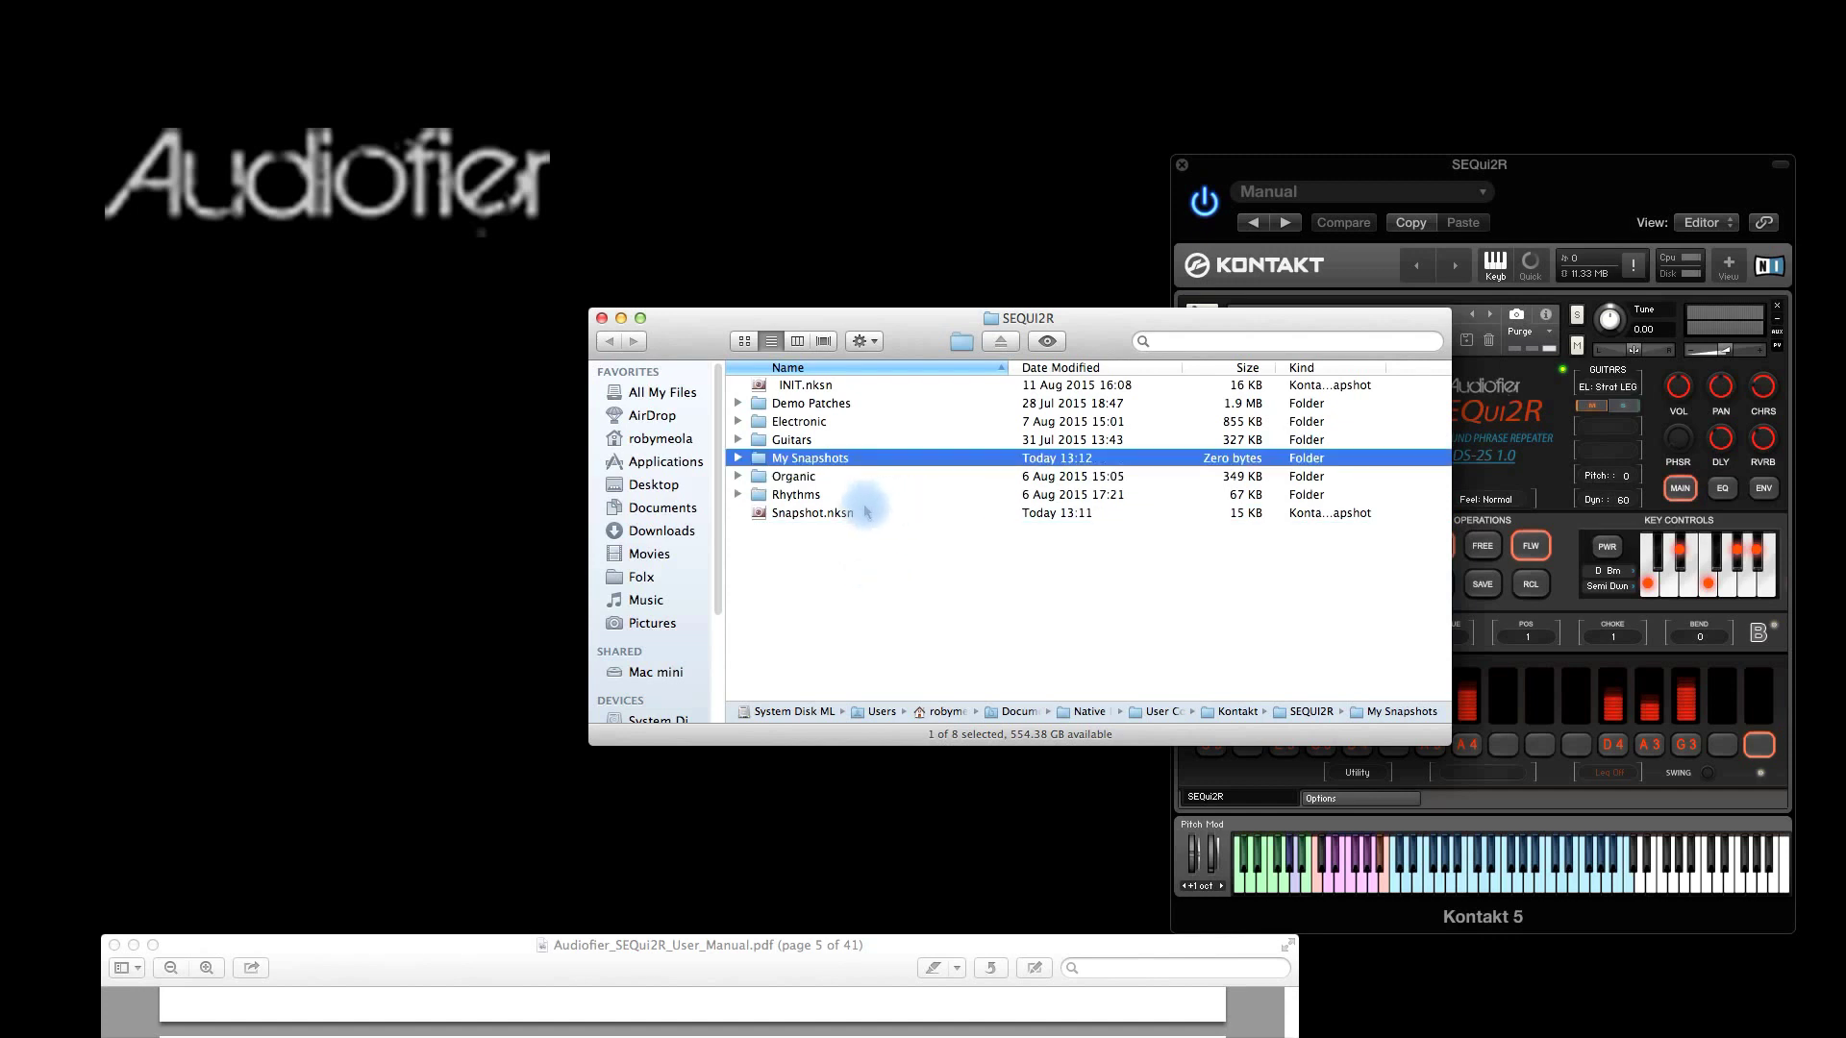
left_click_drag(788, 513, 833, 466)
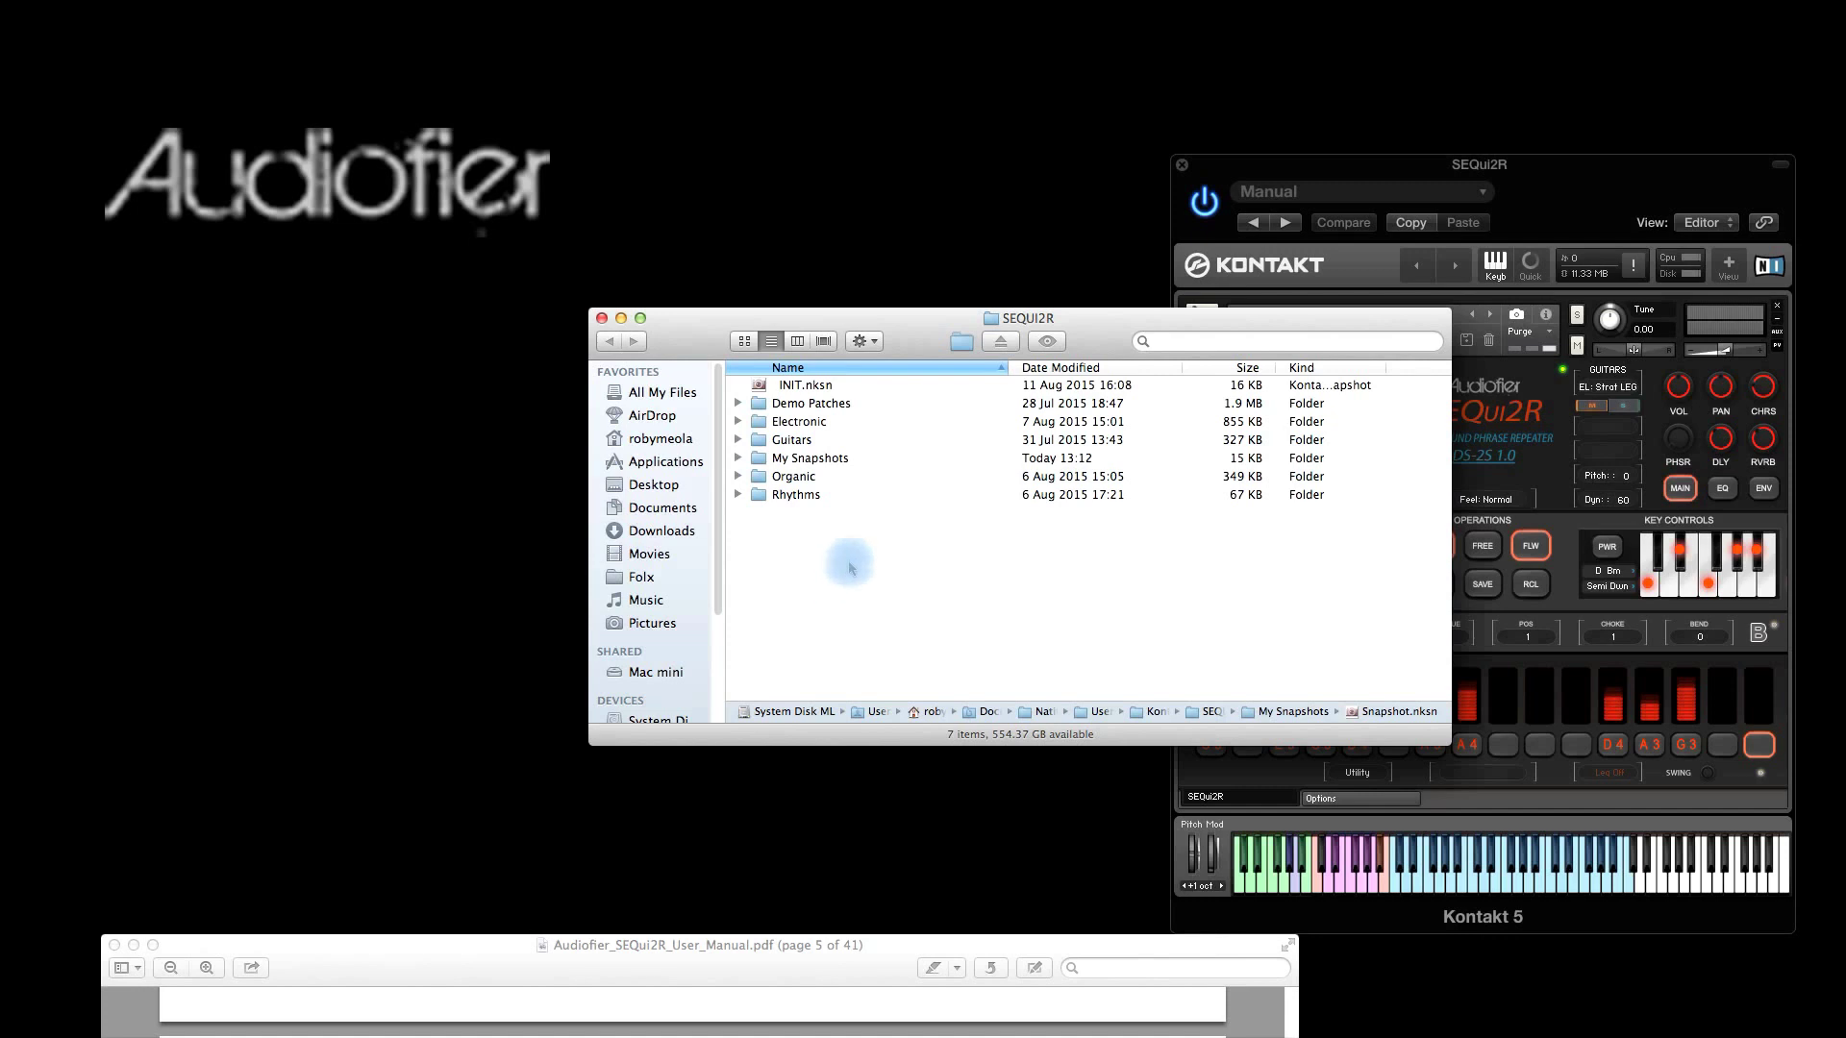
left_click(602, 317)
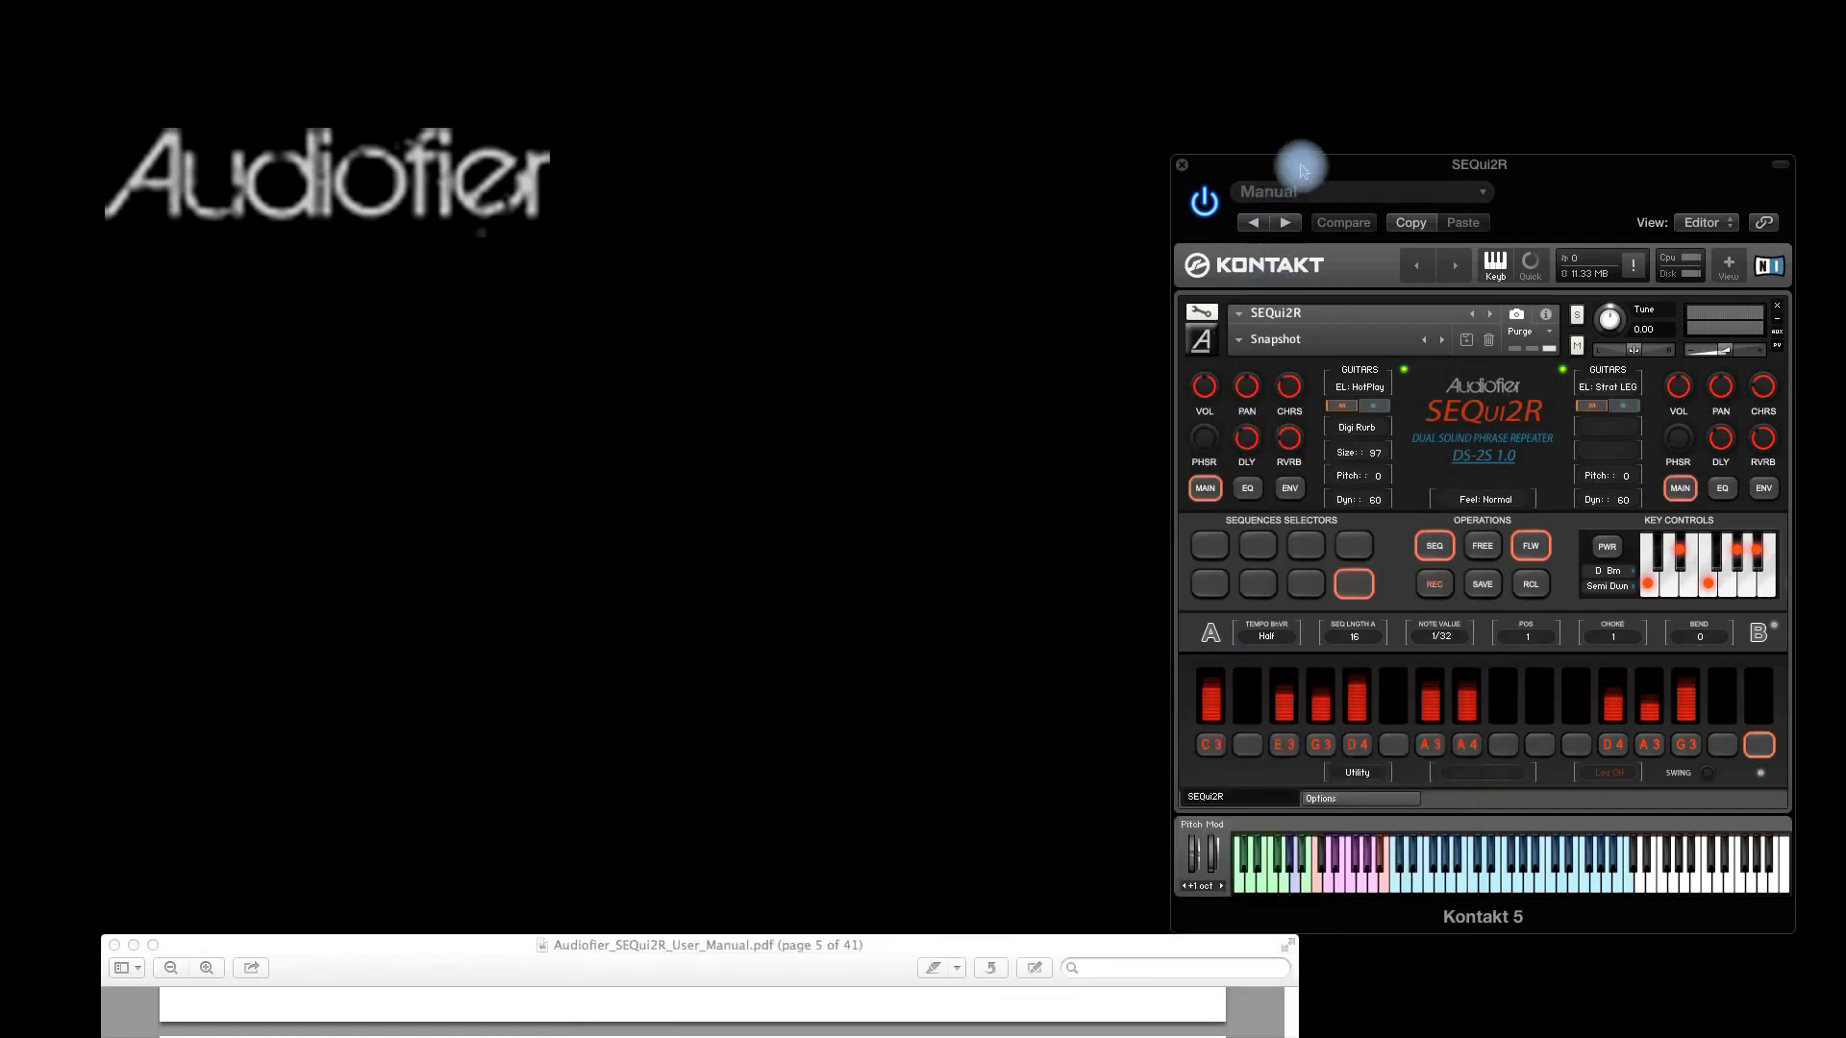
Load the saved Snapshot from My Snapshots in the SEQui2R snapshot menu.
left_click_drag(1303, 164, 886, 132)
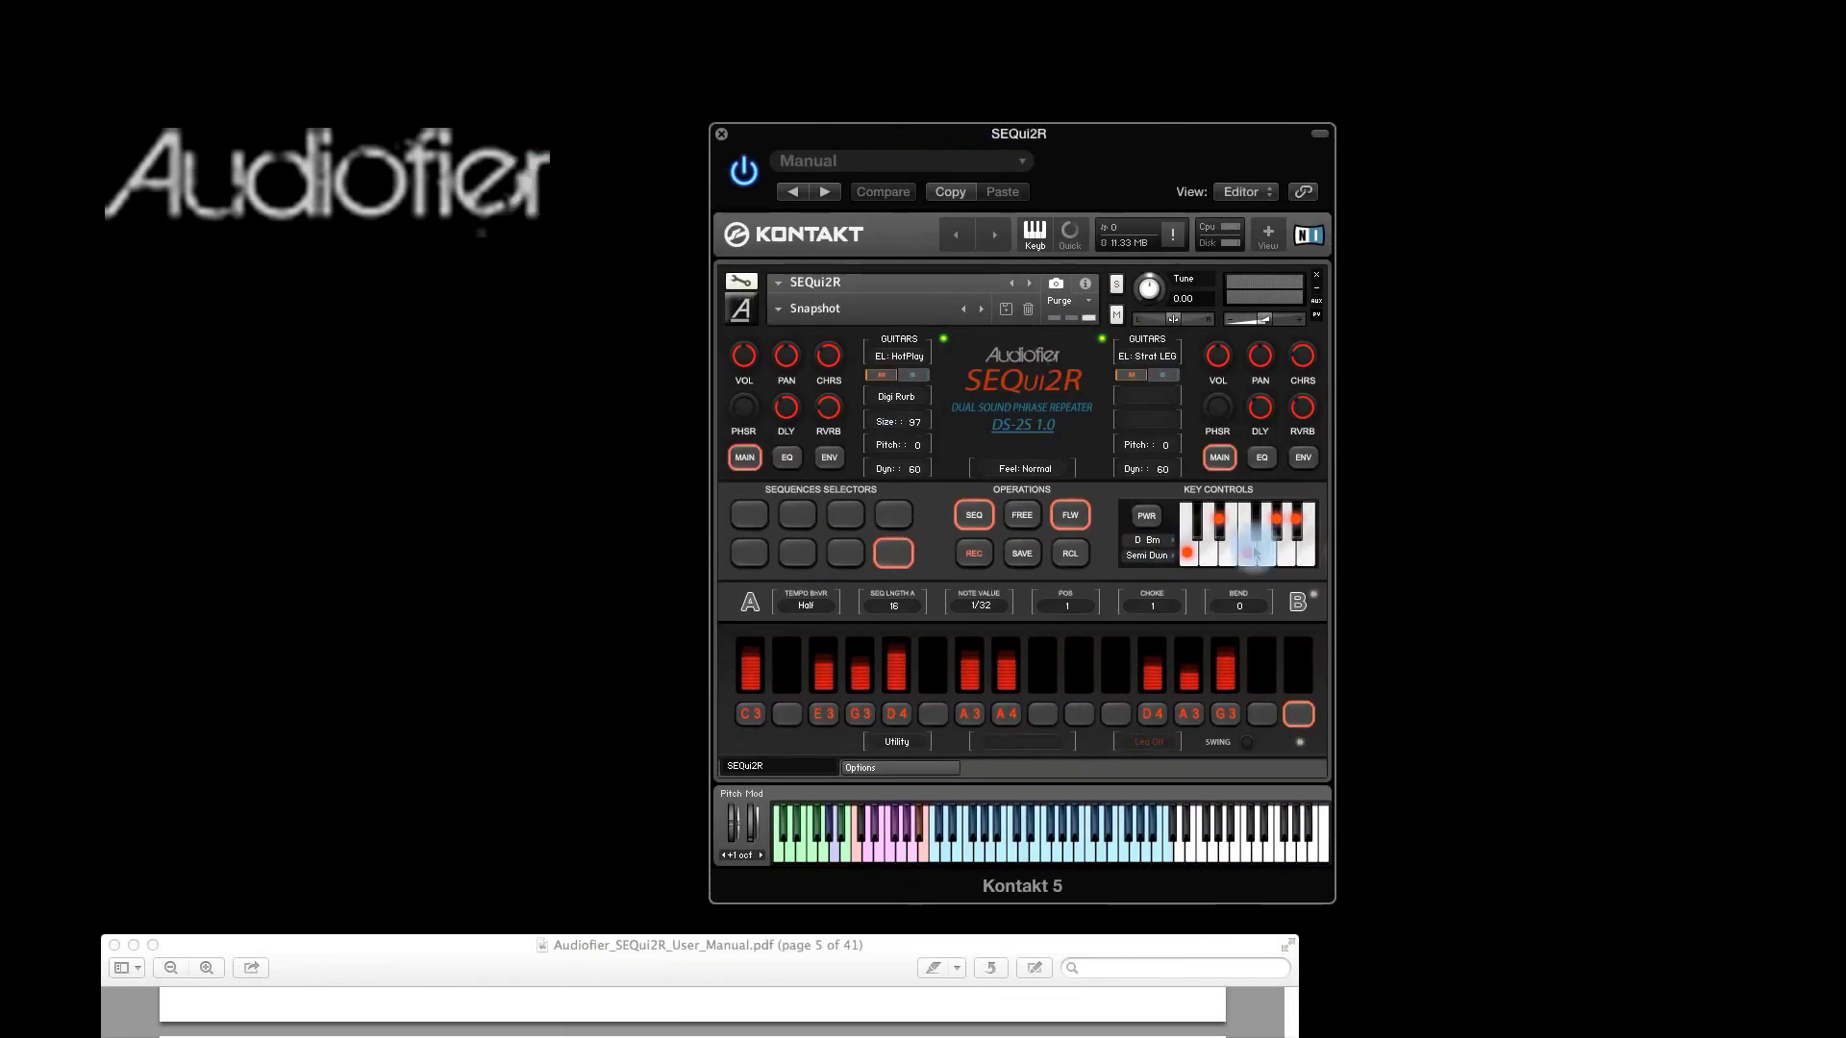
left_click(785, 312)
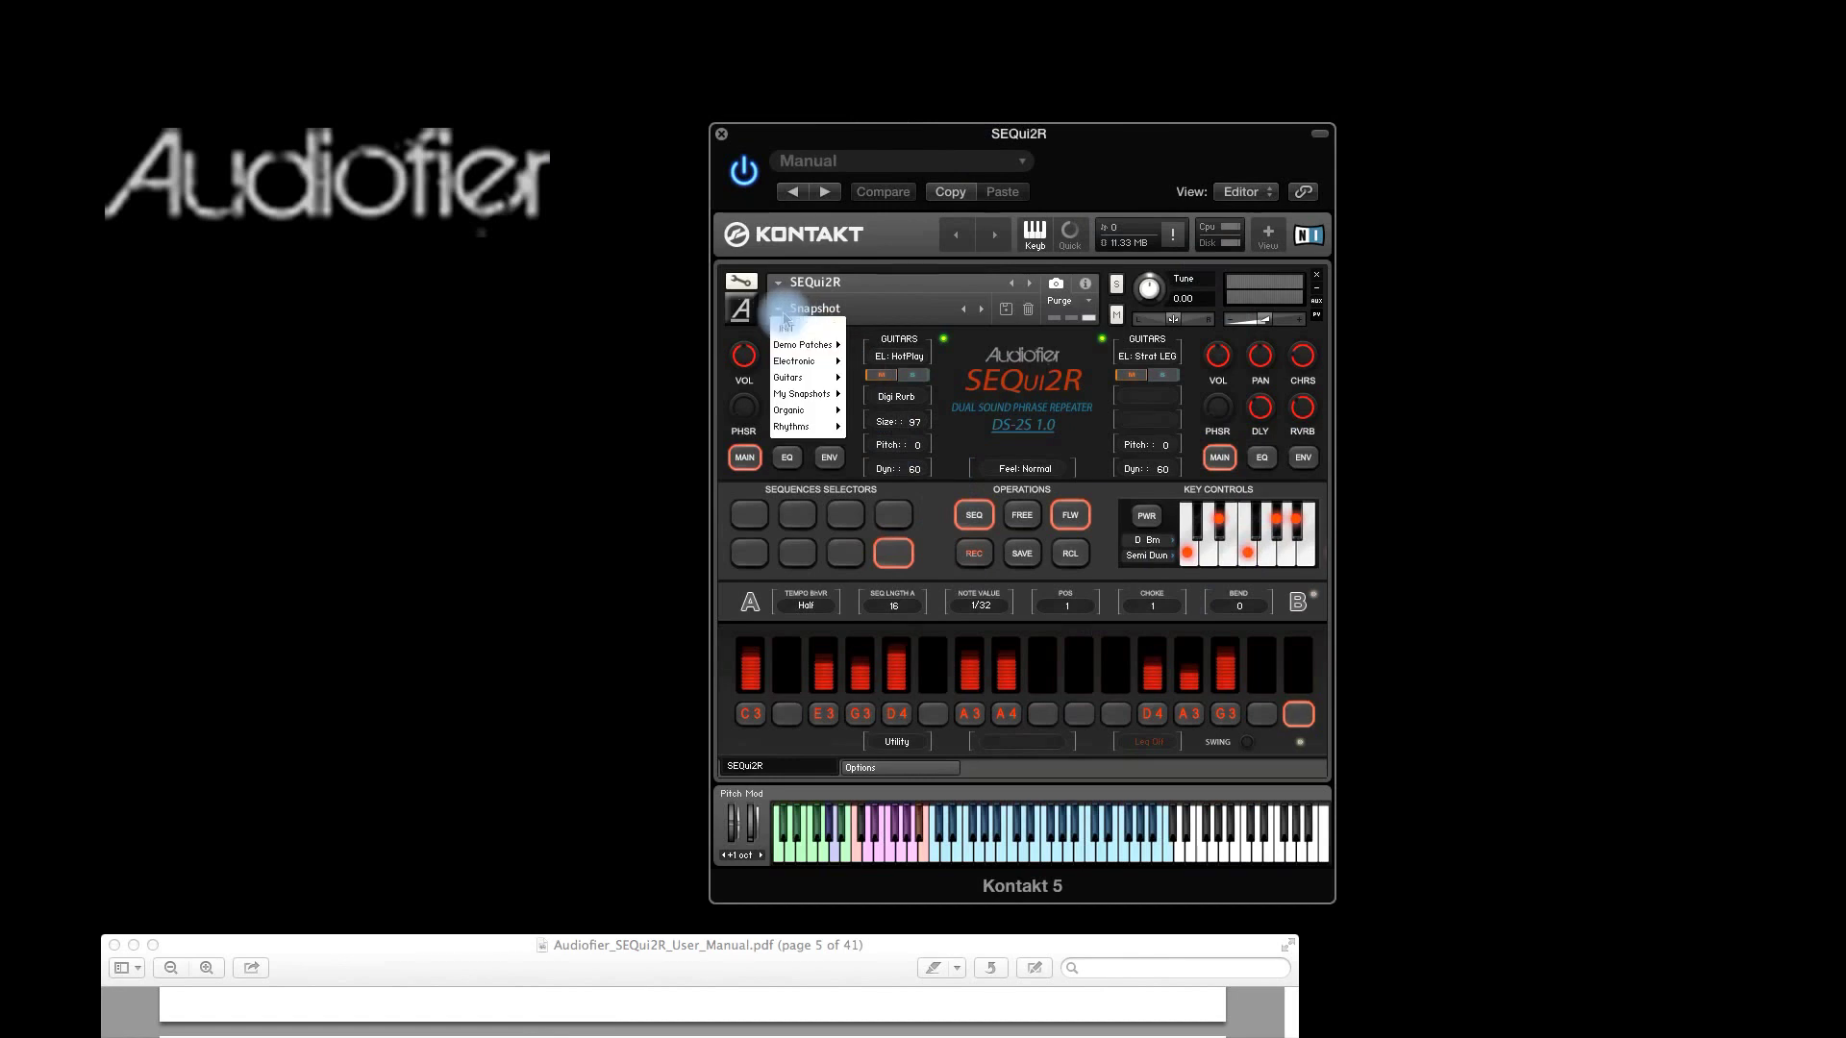
mouse_move(817, 346)
mouse_move(815, 397)
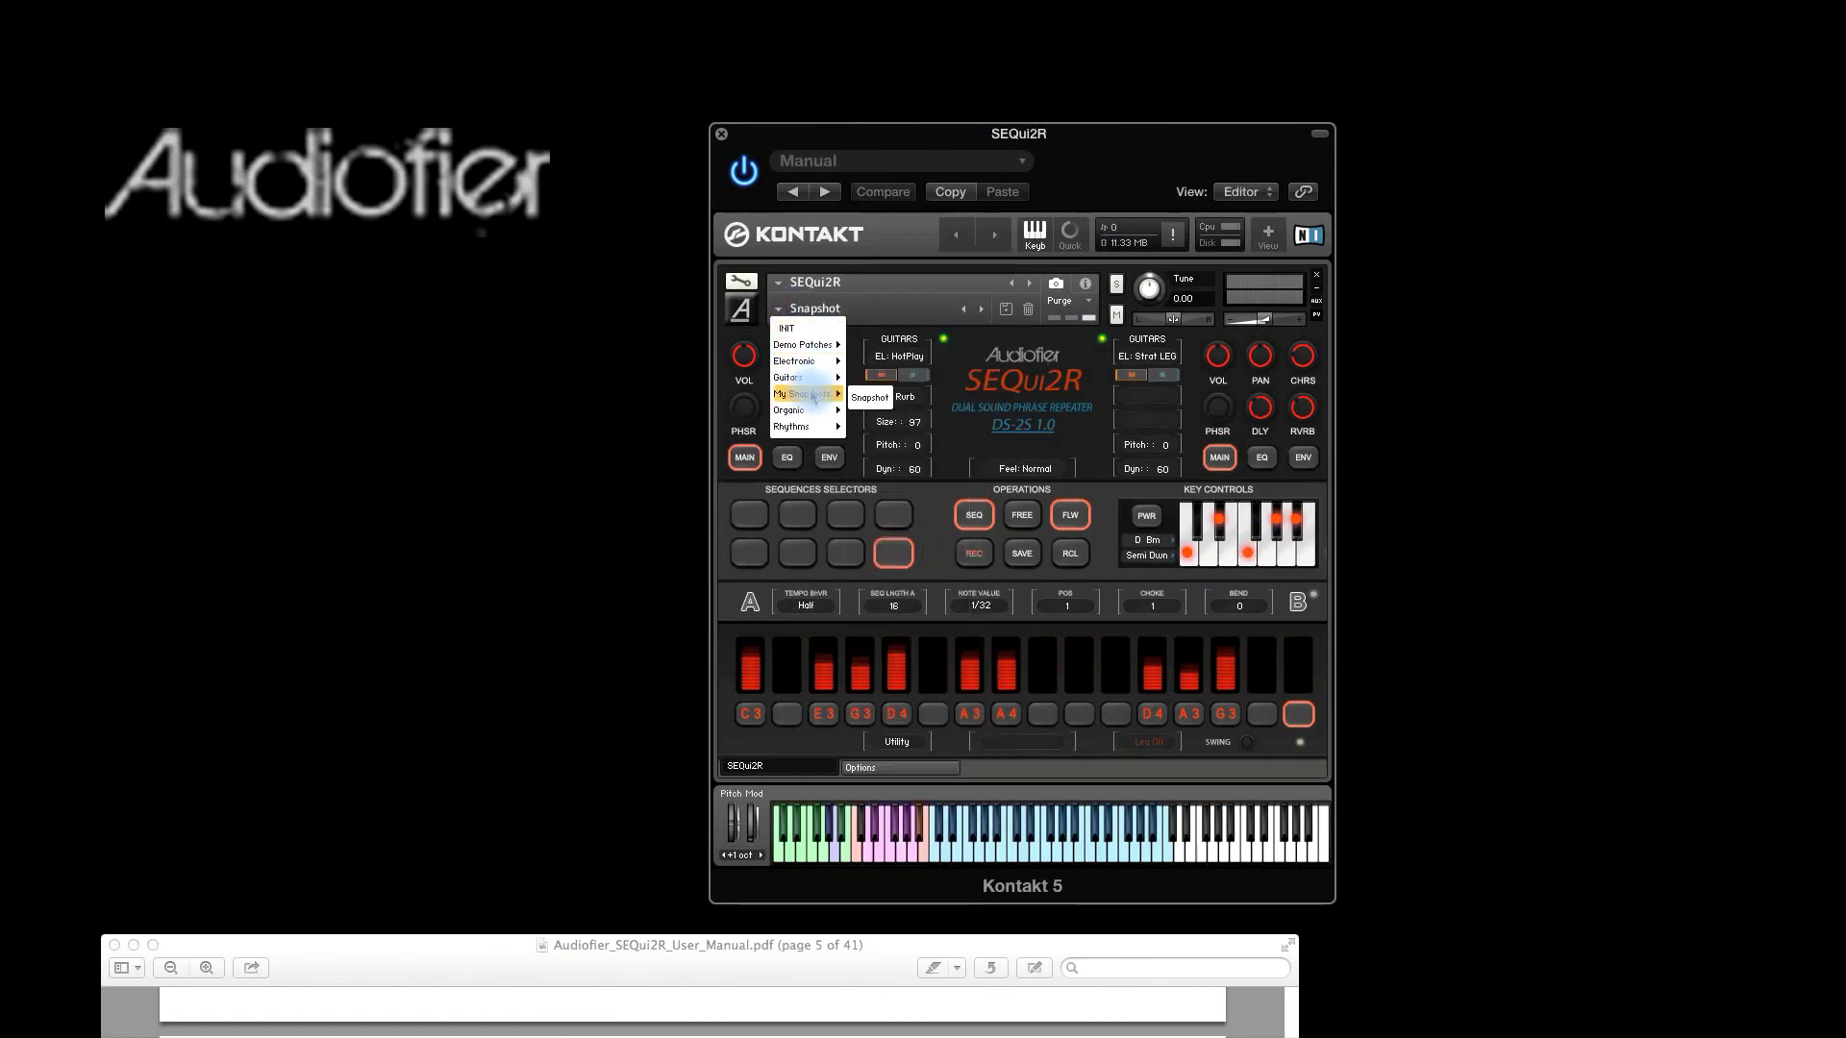
left_click(868, 402)
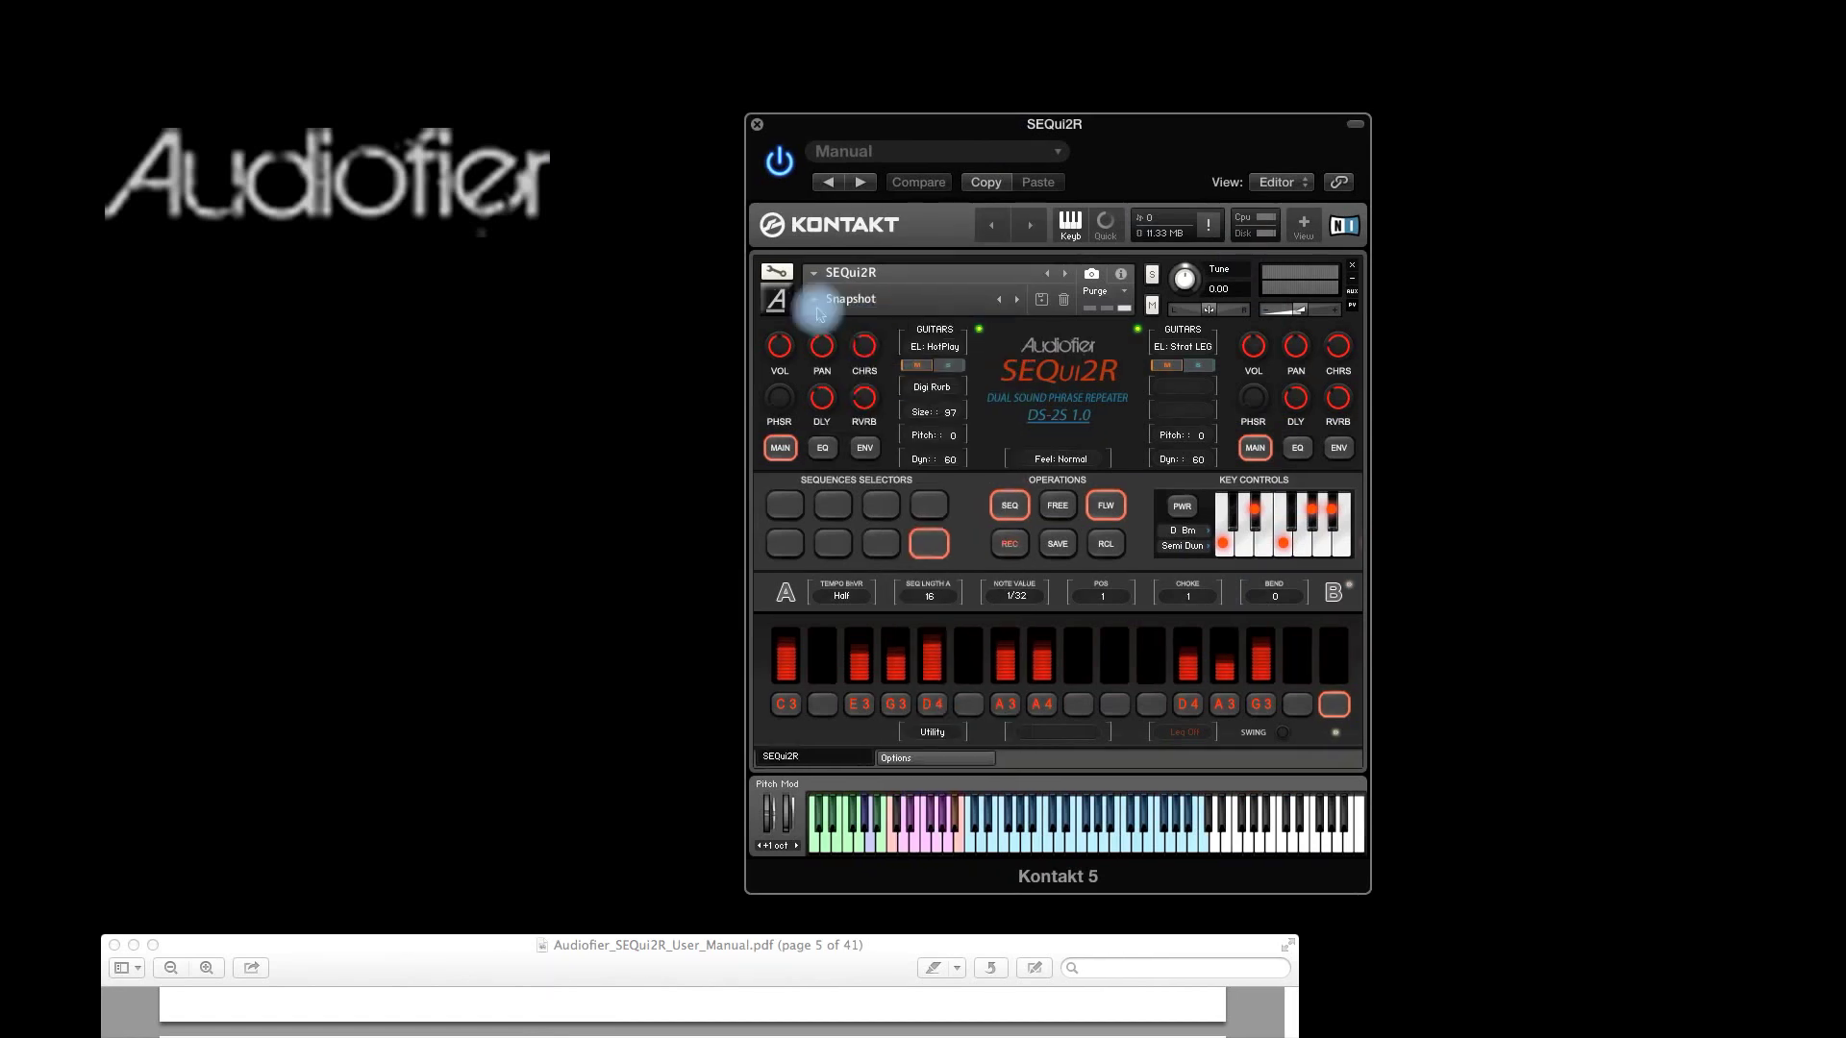
Browse the other snapshot categories without loading, then remove SEQui2R from the rack.
left_click(815, 300)
mouse_move(852, 434)
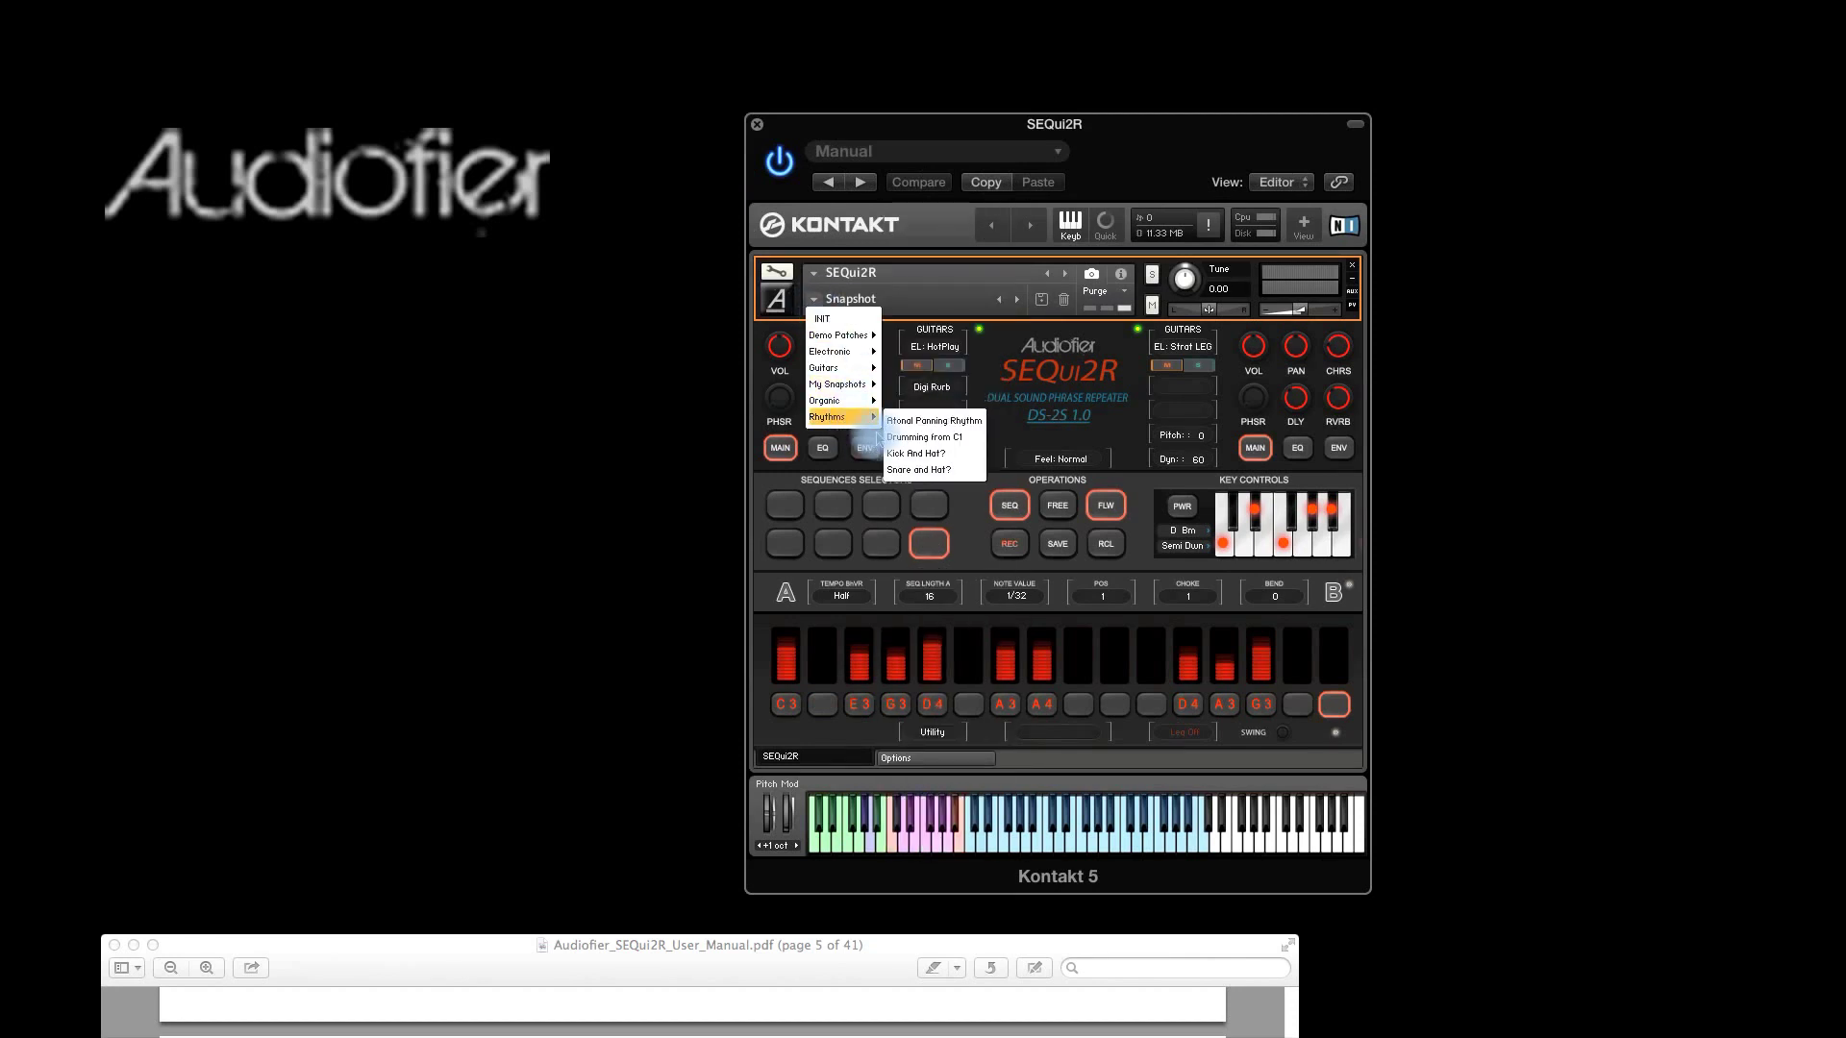
mouse_move(836, 368)
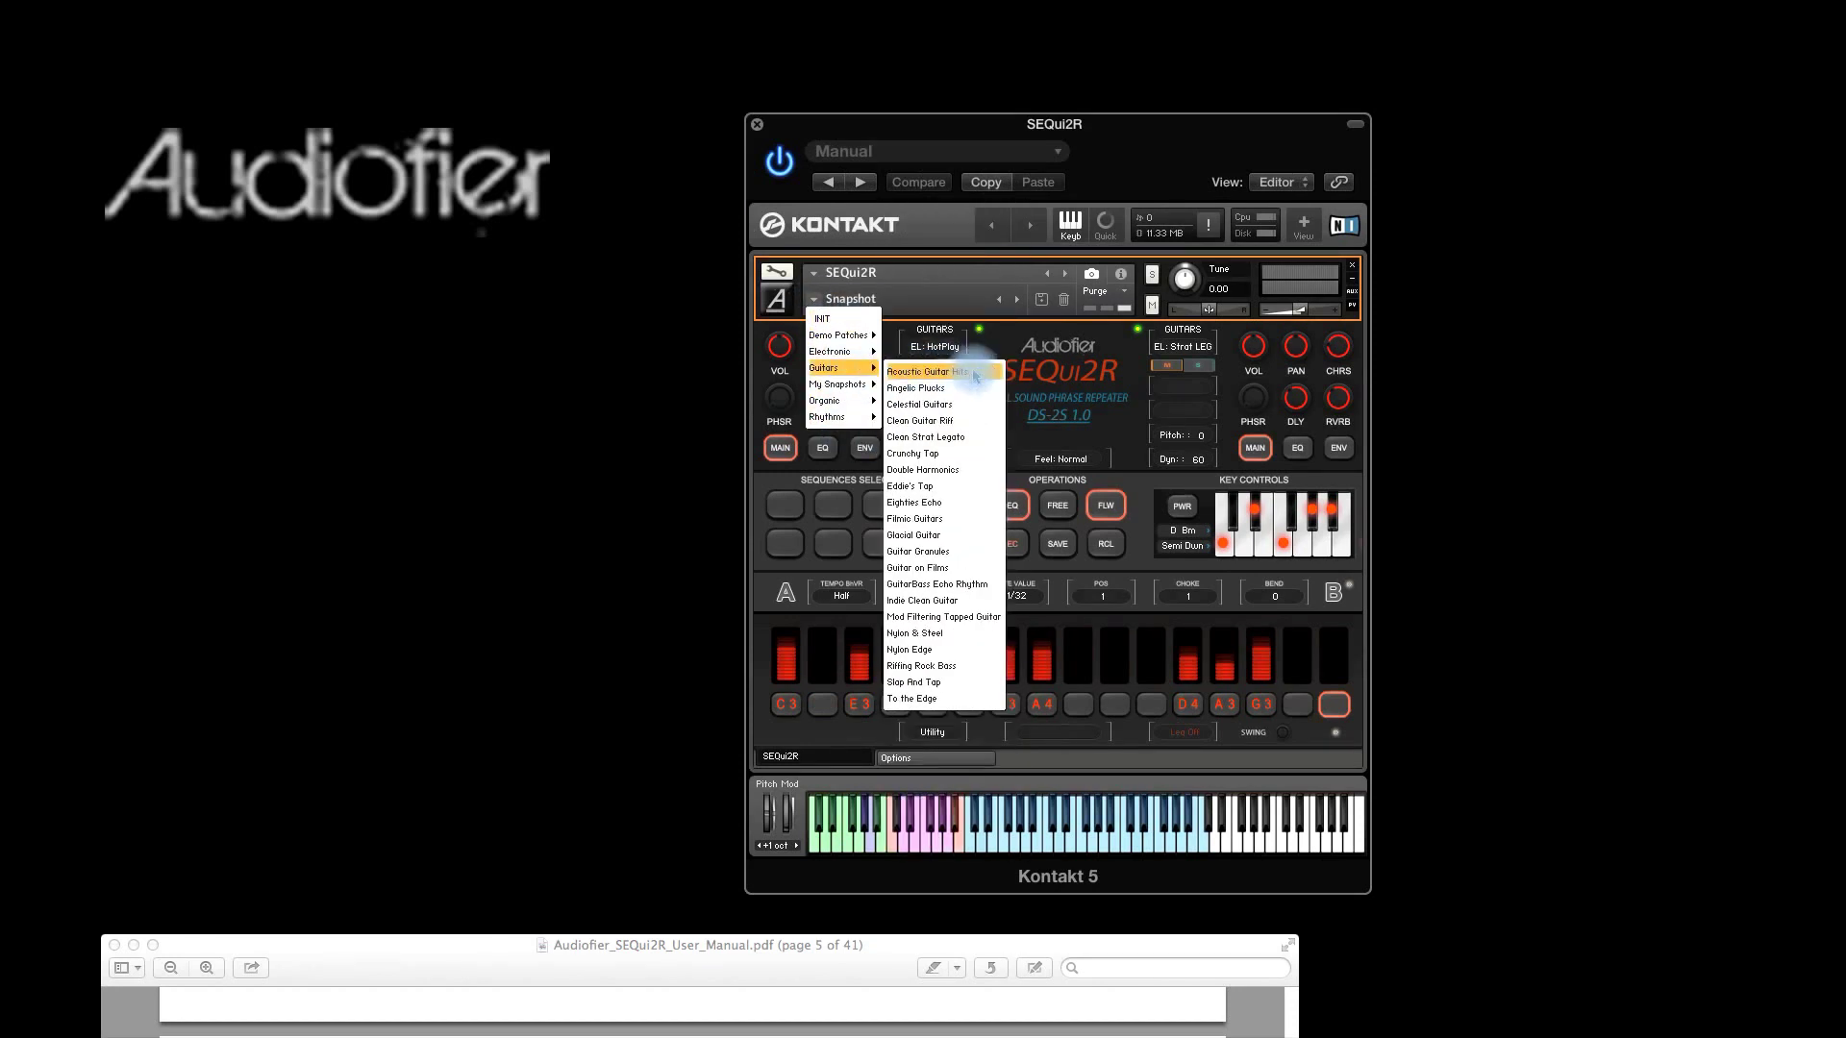
left_click(1041, 382)
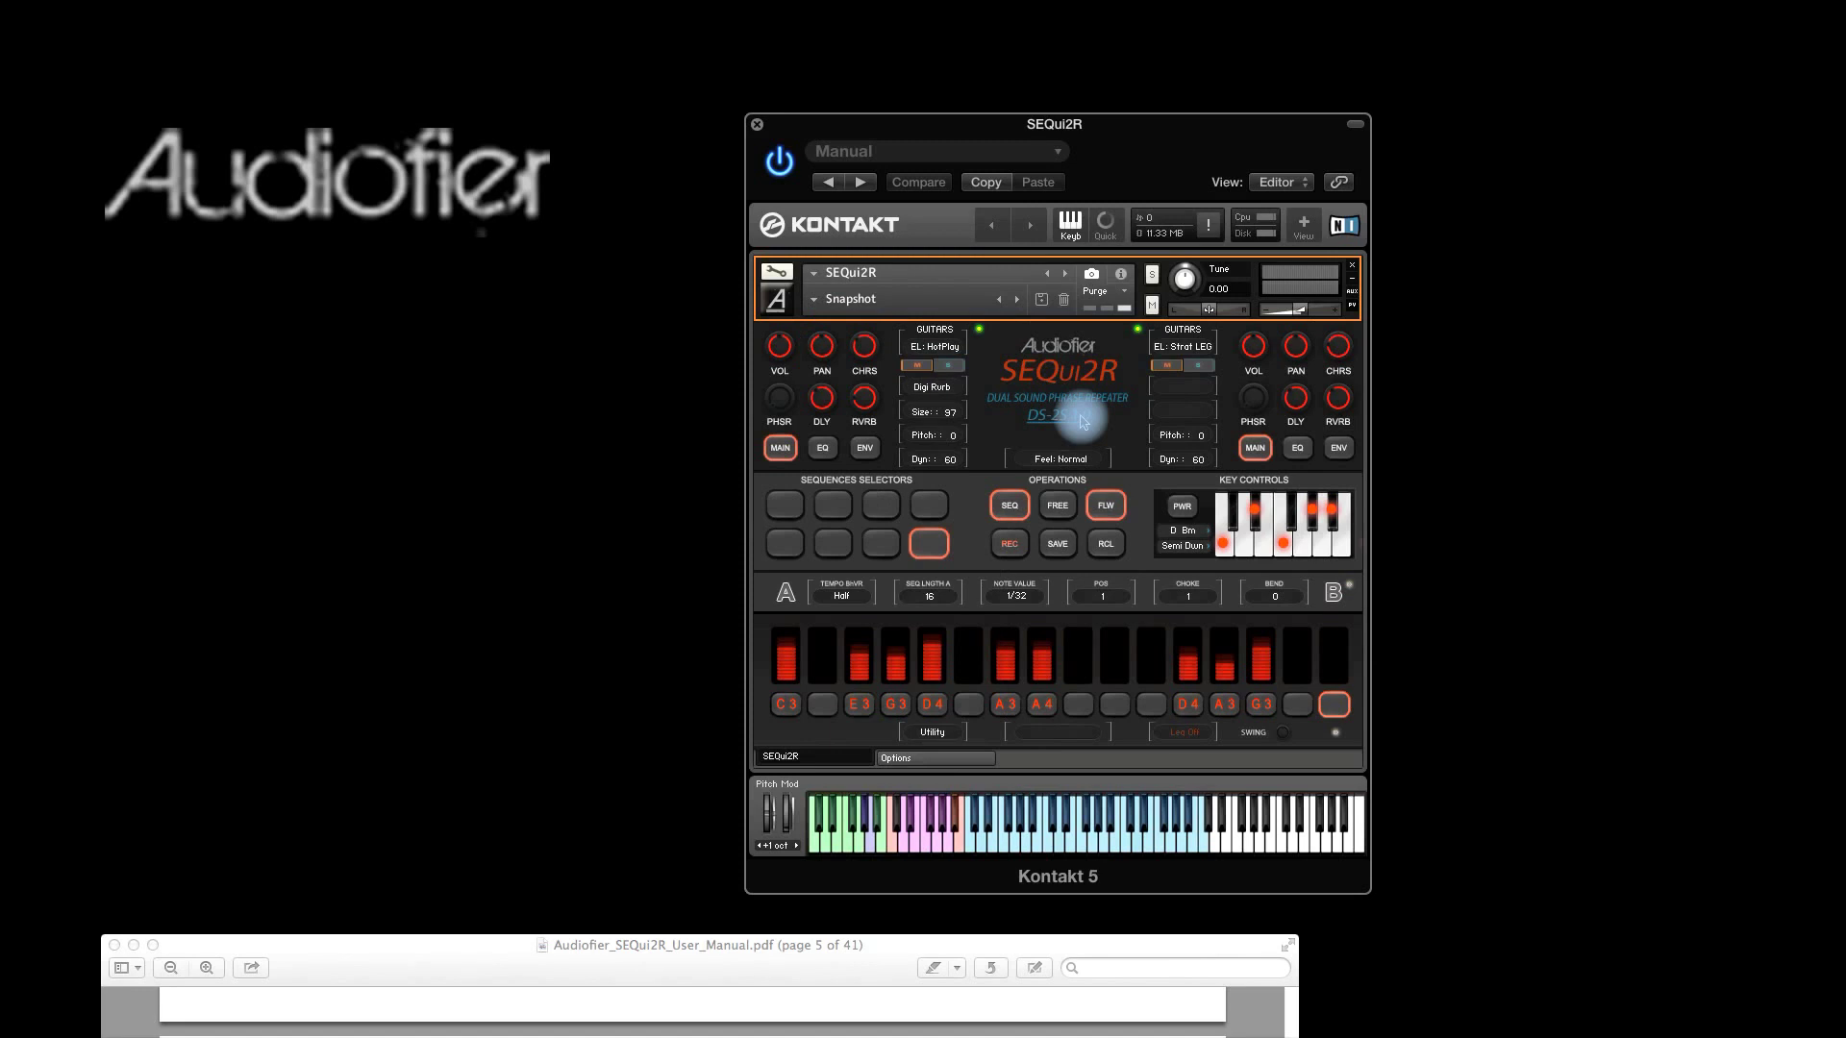
left_click(1352, 265)
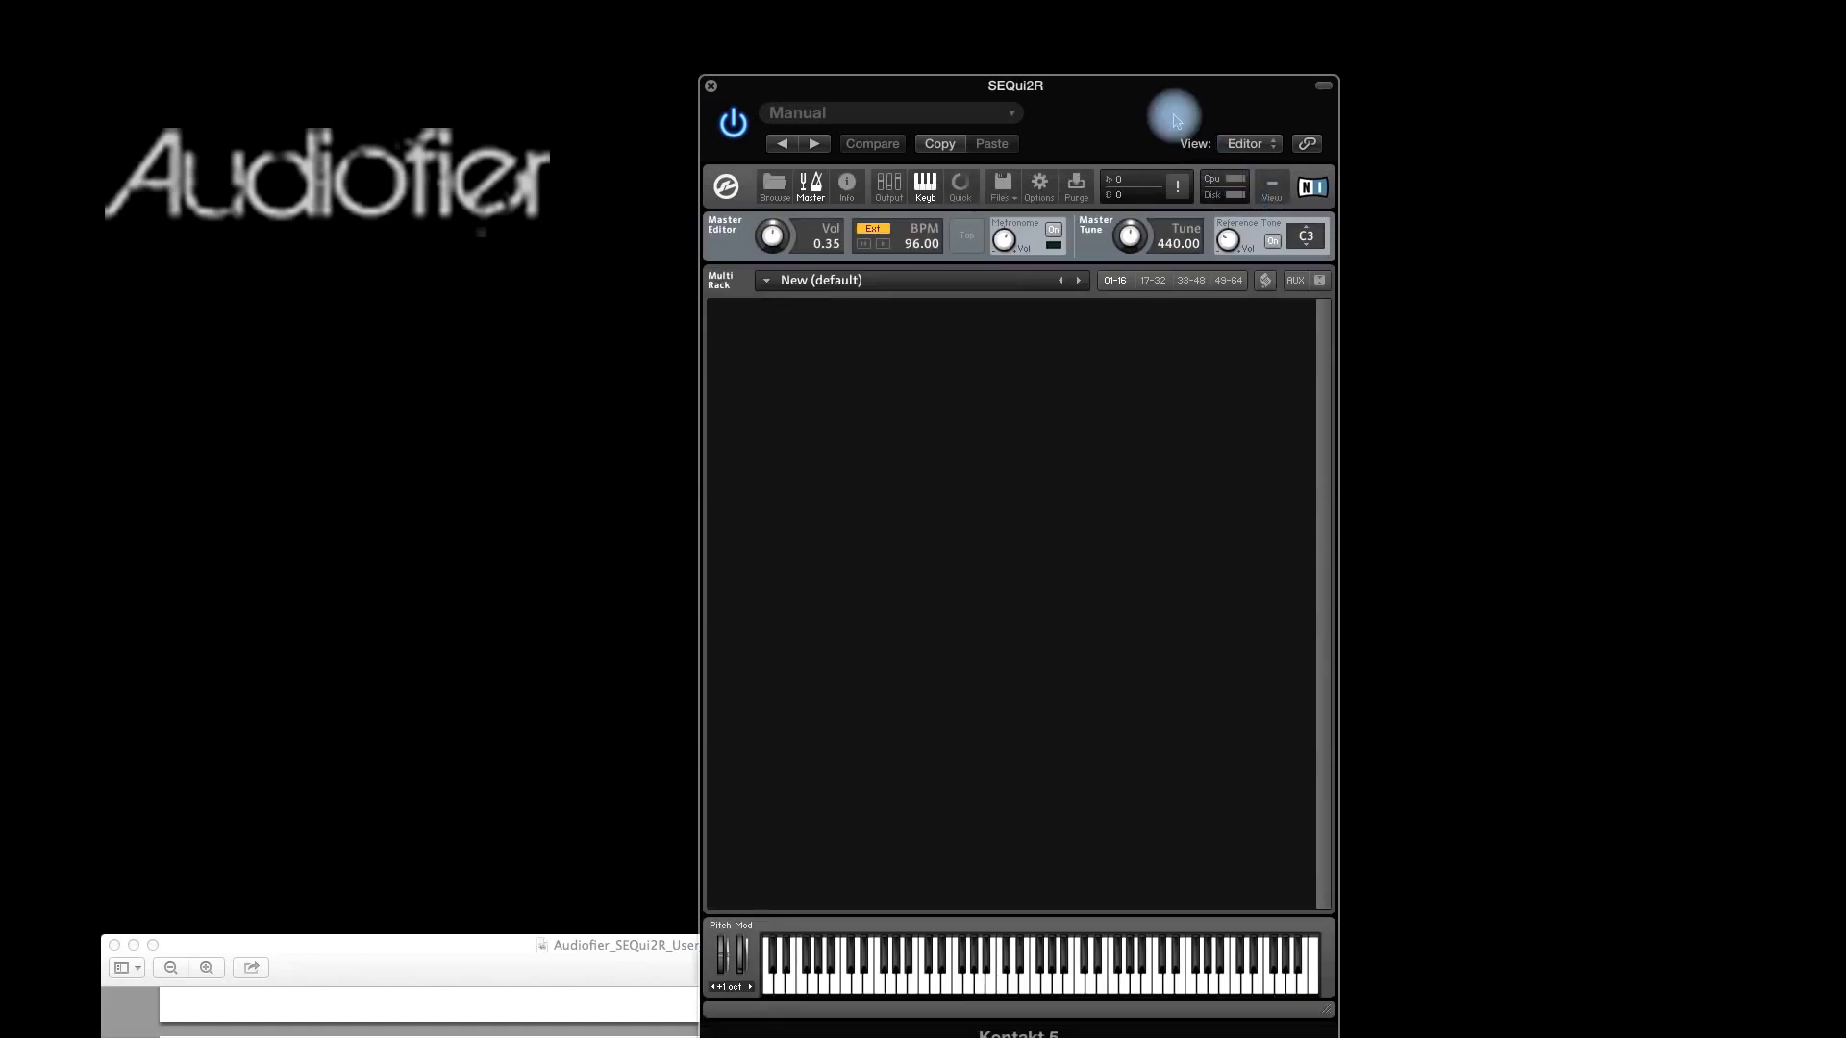
Reload SEQui2R via Load recent, recall My Snapshots > Snapshot, and place the SEQUI2R folder beside Kontakt.
left_click(1001, 187)
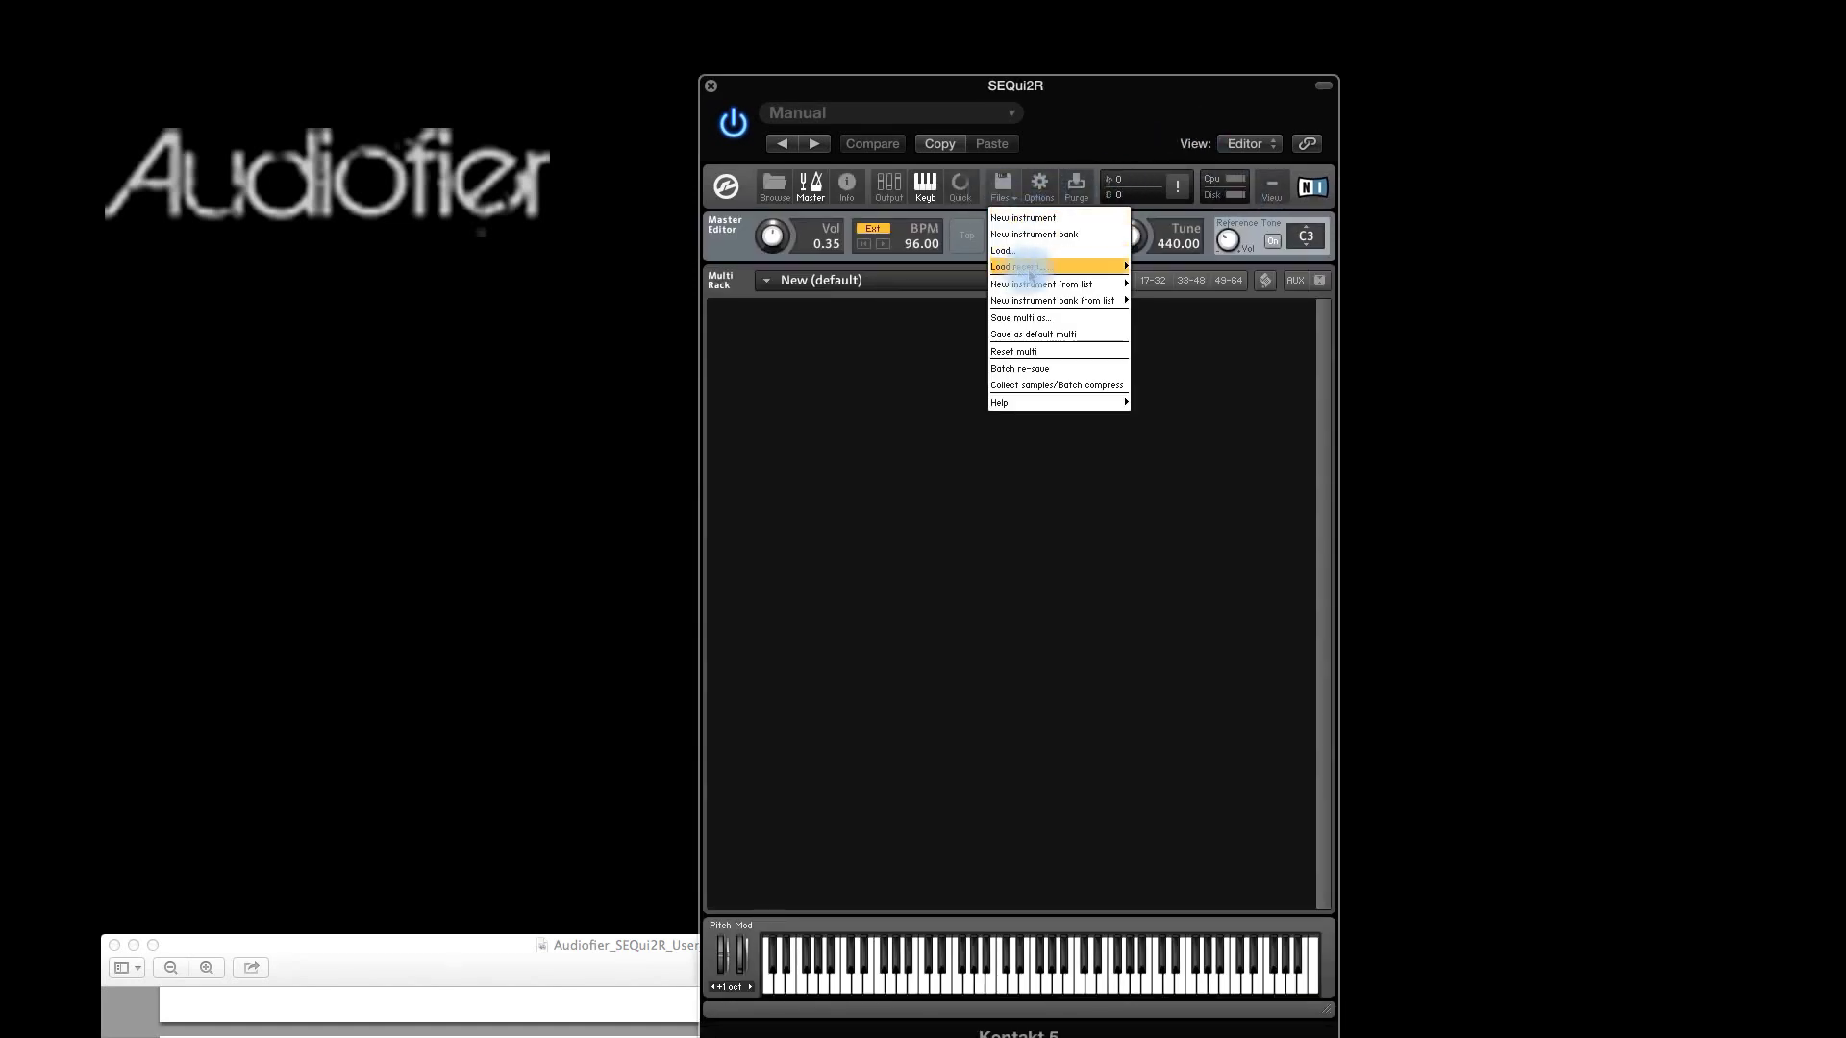
mouse_move(1019, 267)
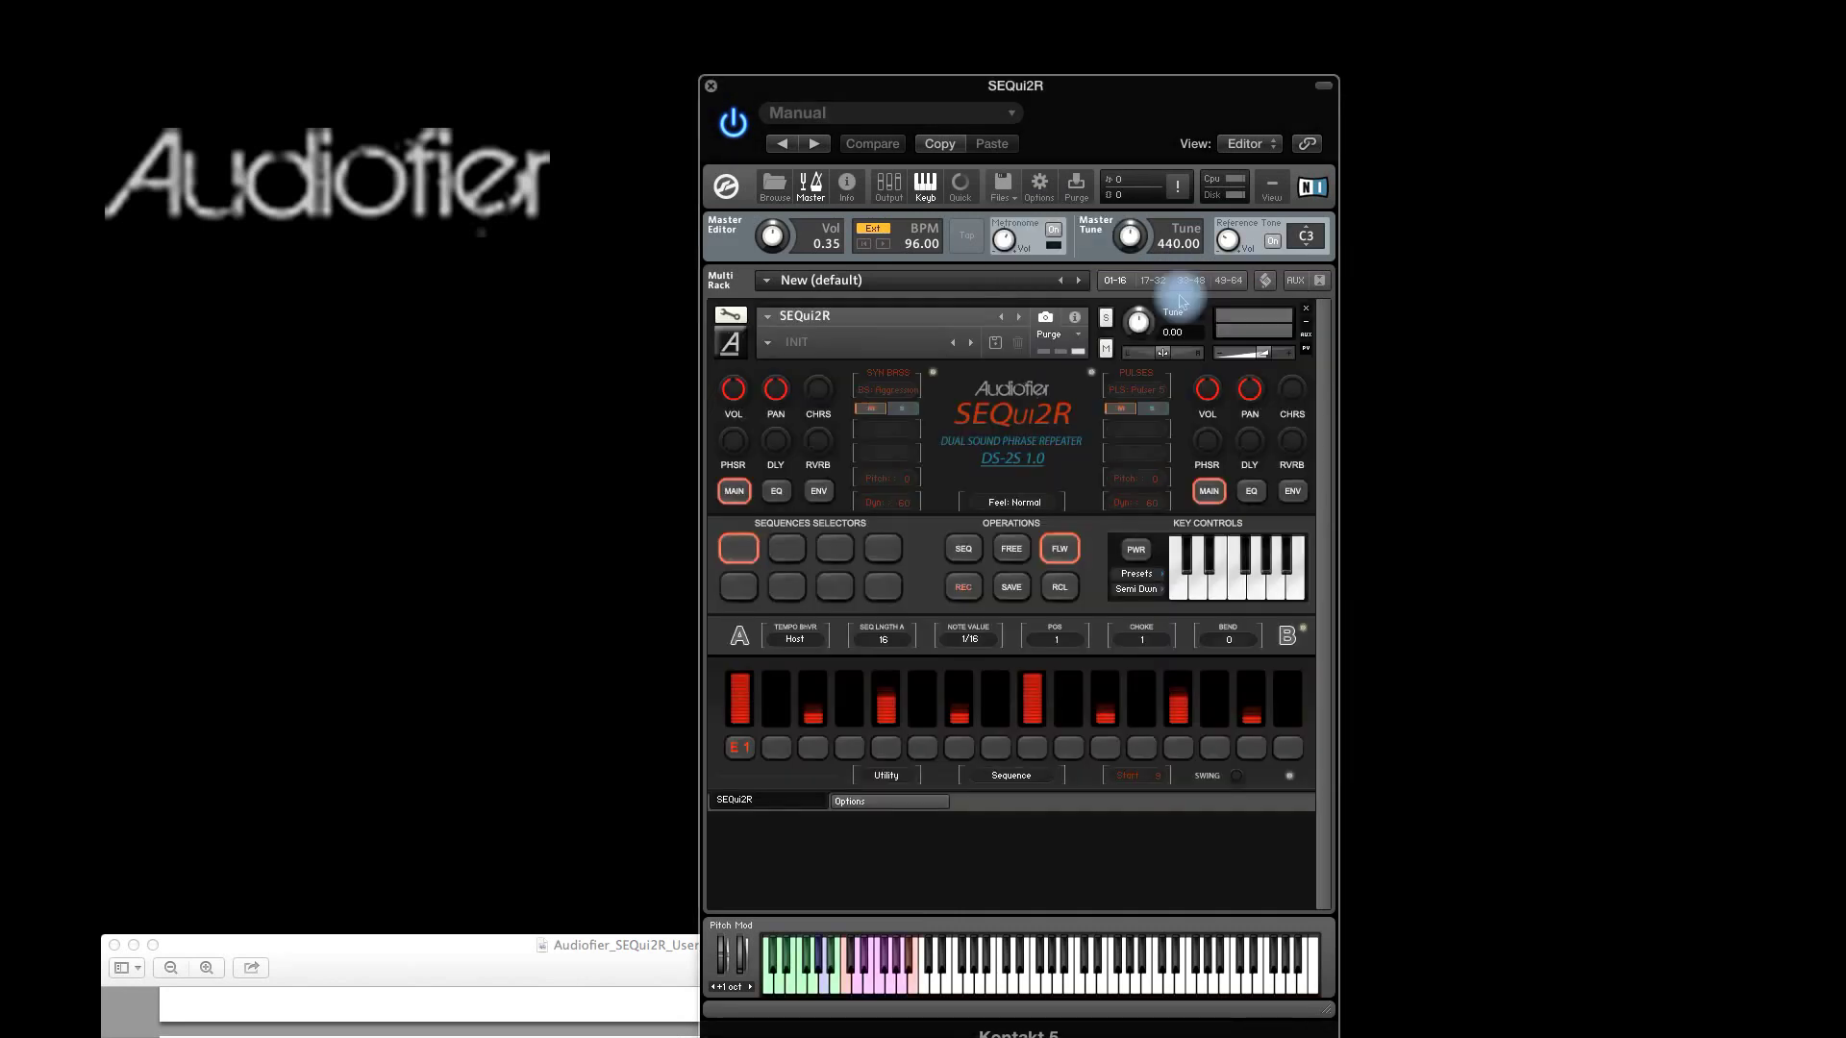
left_click(767, 343)
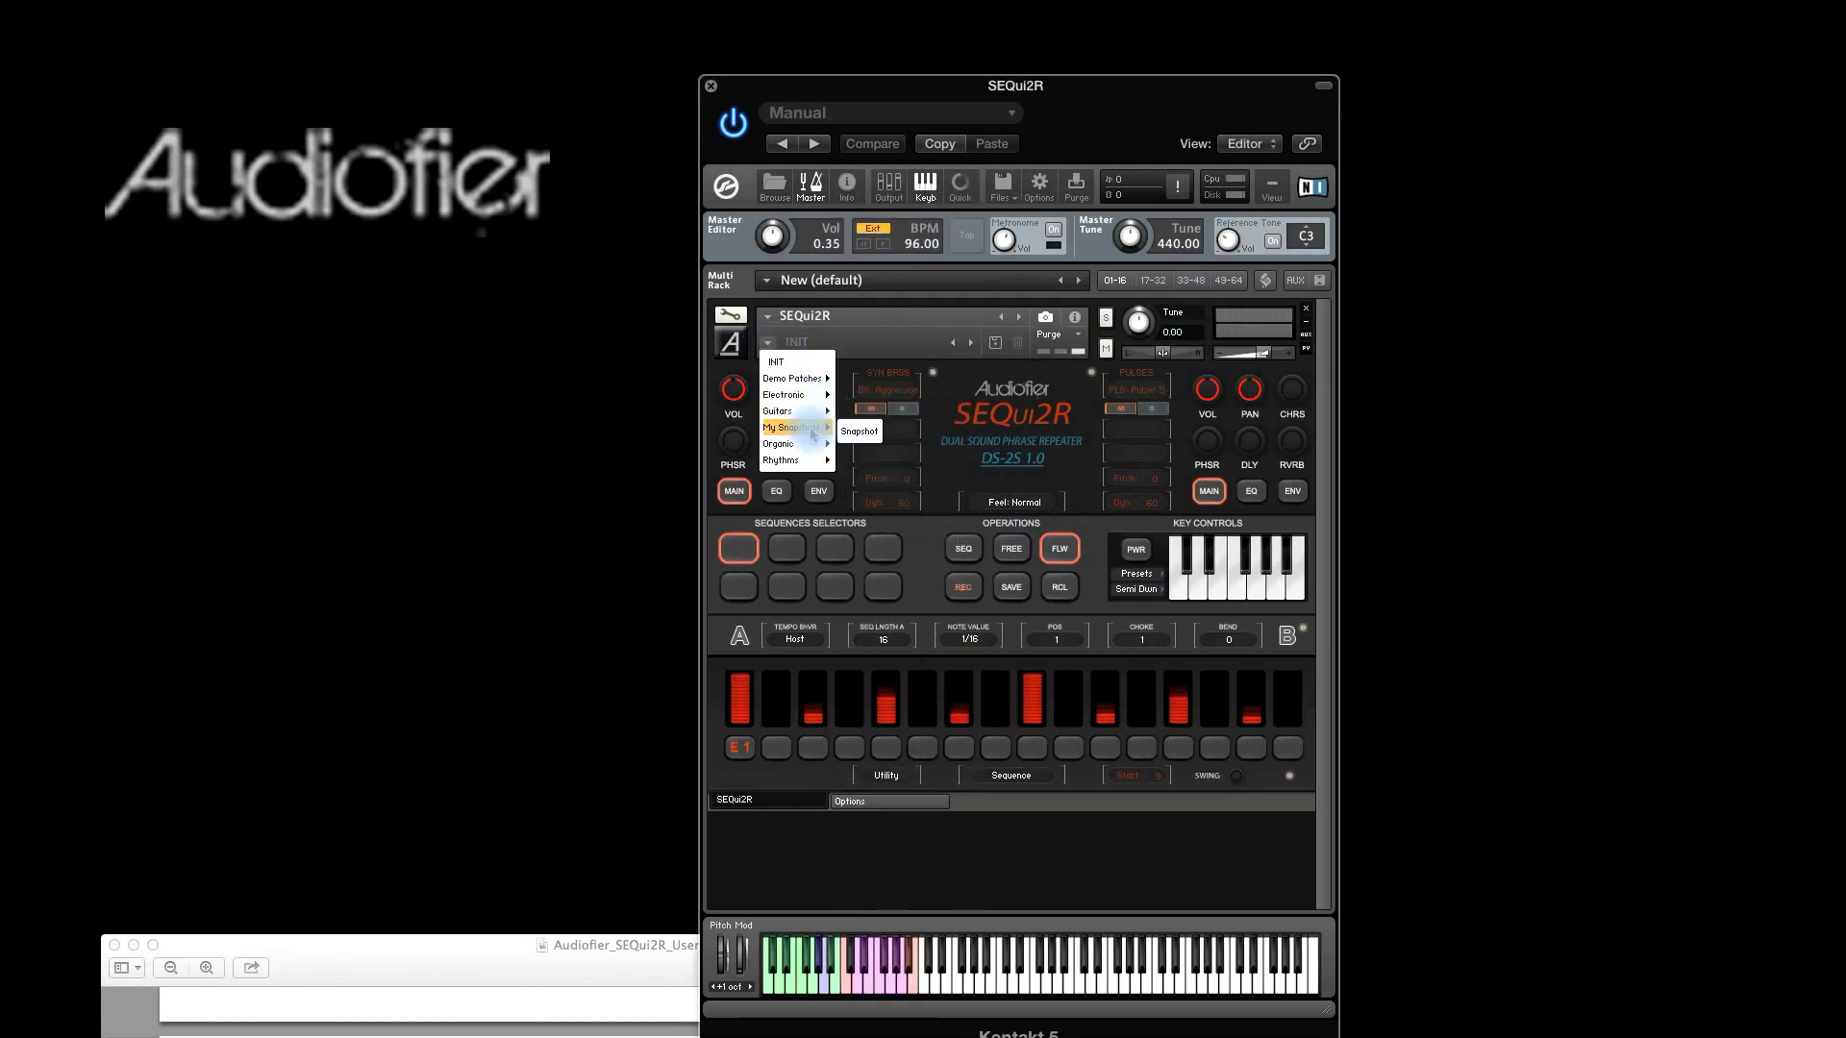
left_click(863, 432)
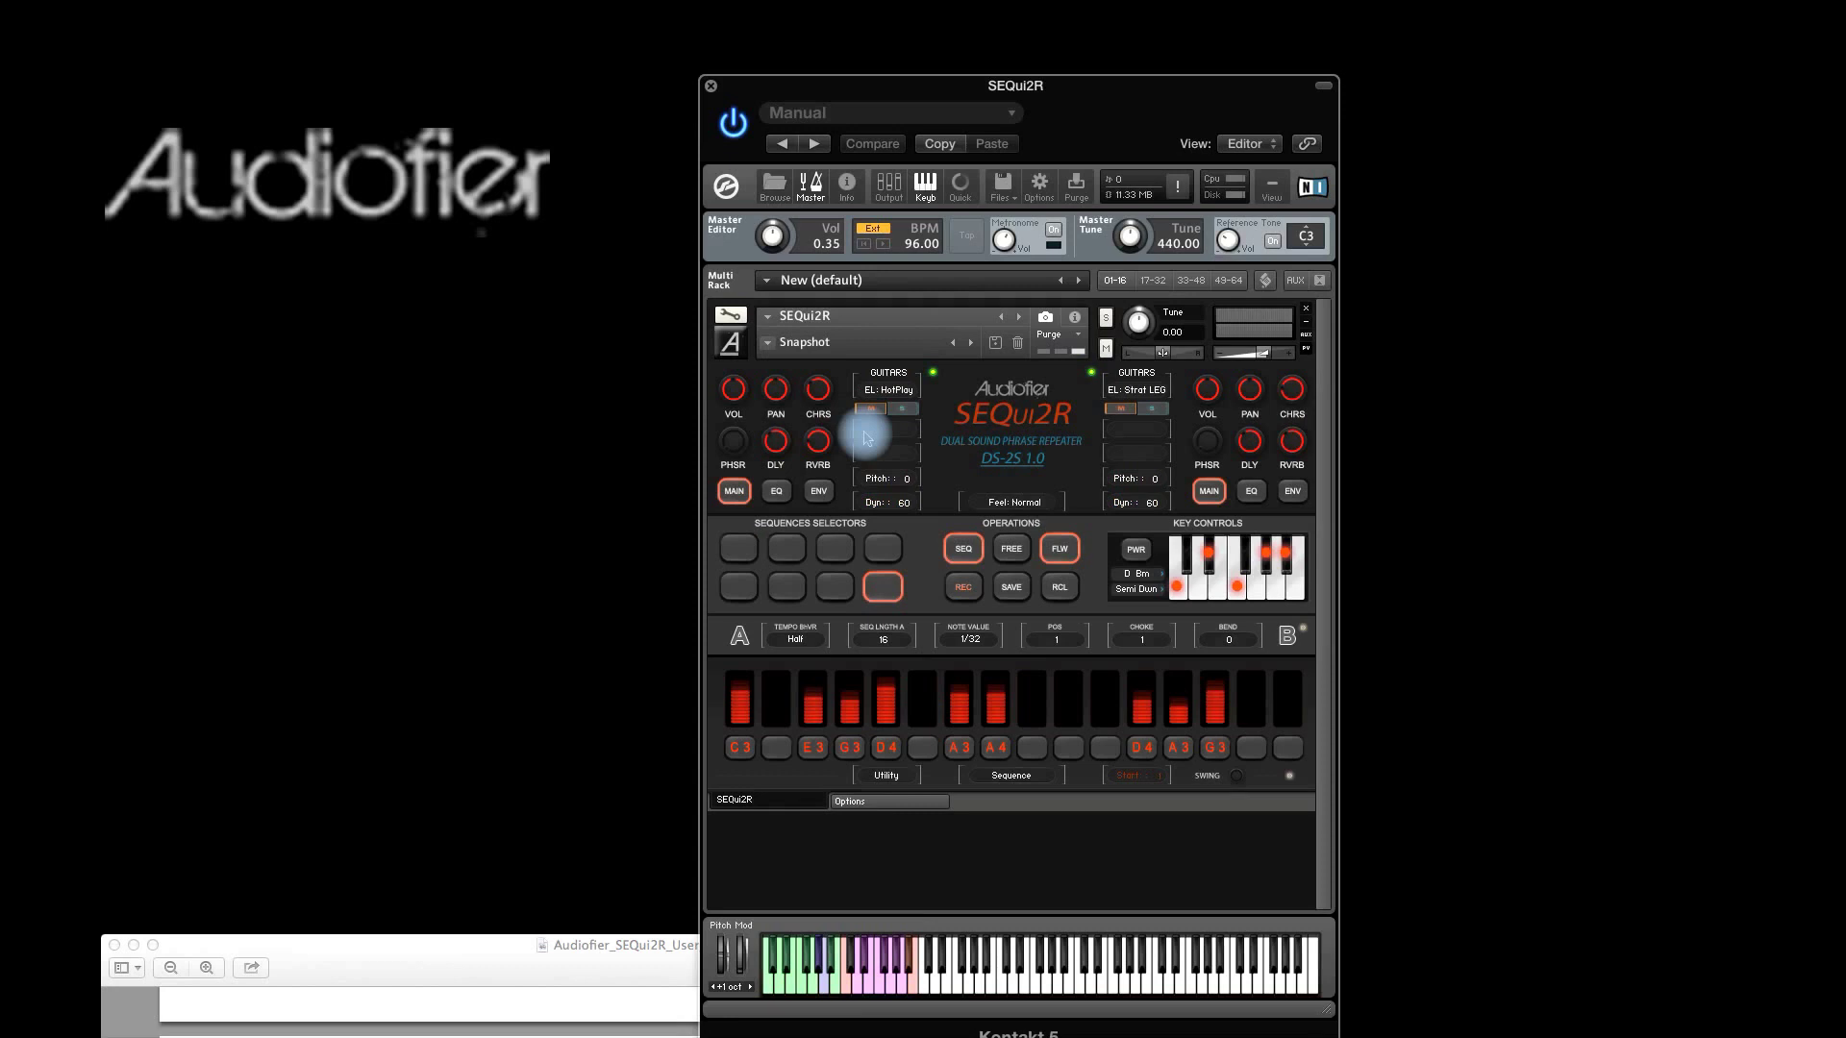
left_click_drag(1442, 272, 397, 364)
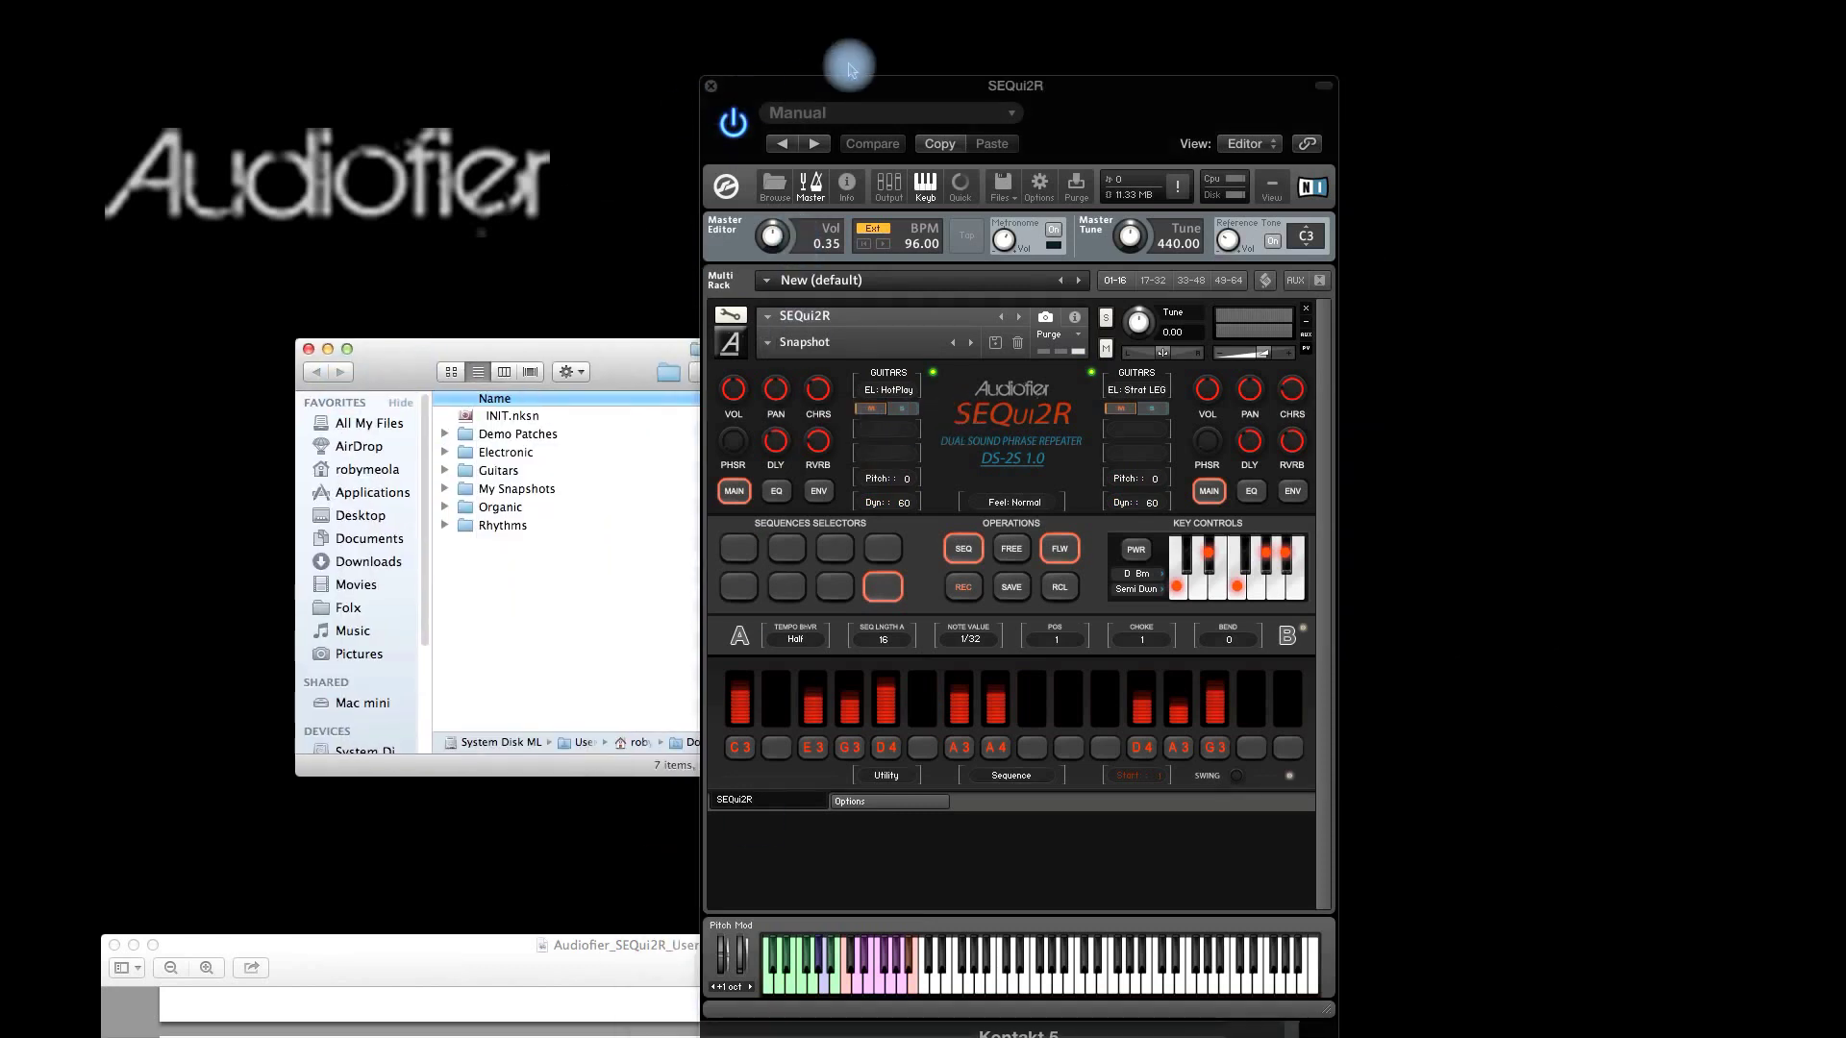
left_click_drag(865, 73, 1195, 56)
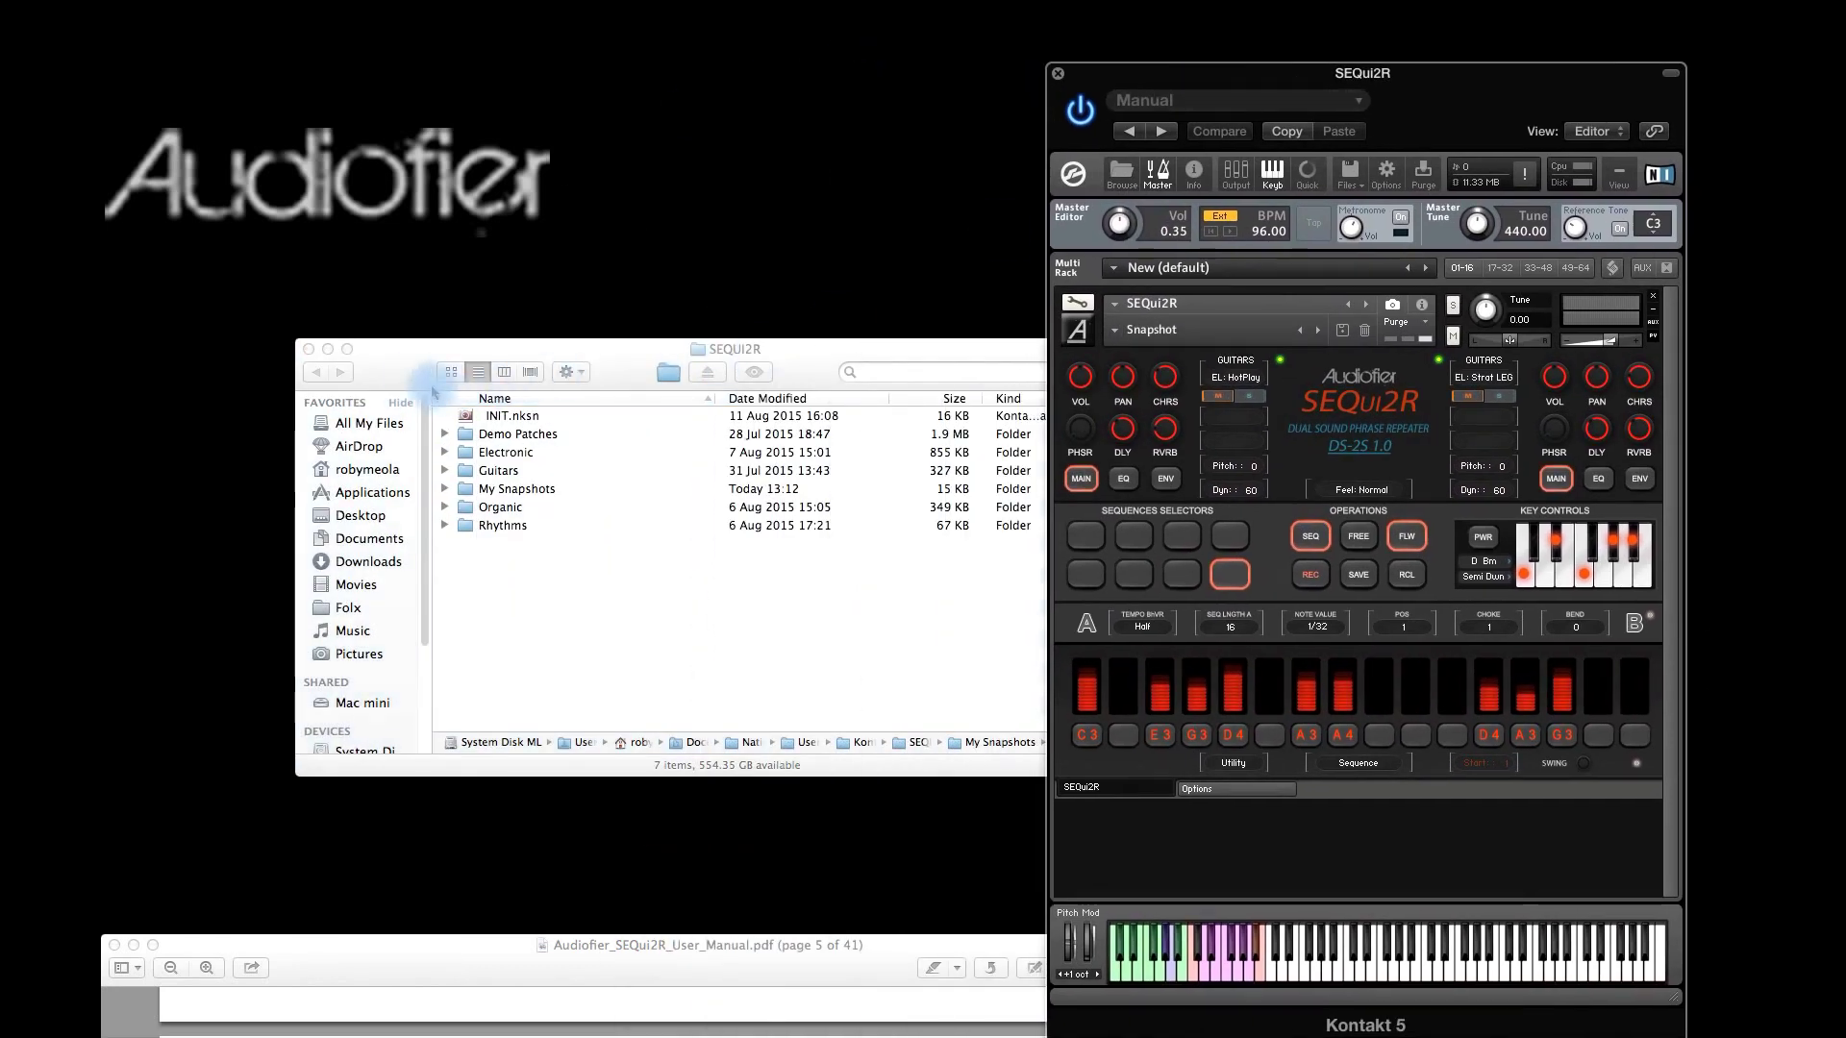